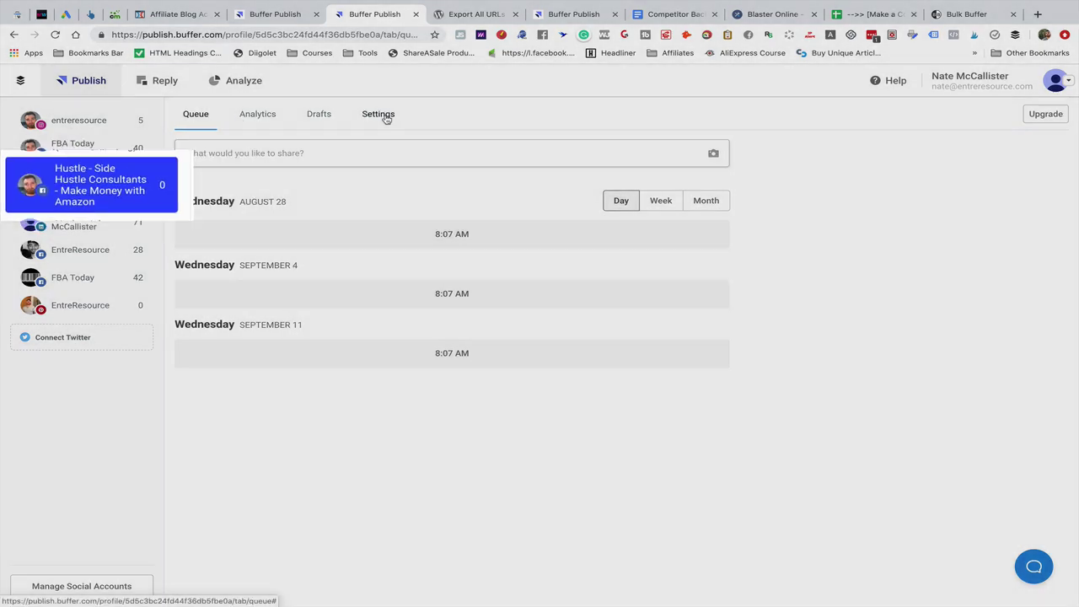
# Open the Hustle profile's settings and check its posting schedule times
pyautogui.click(384, 117)
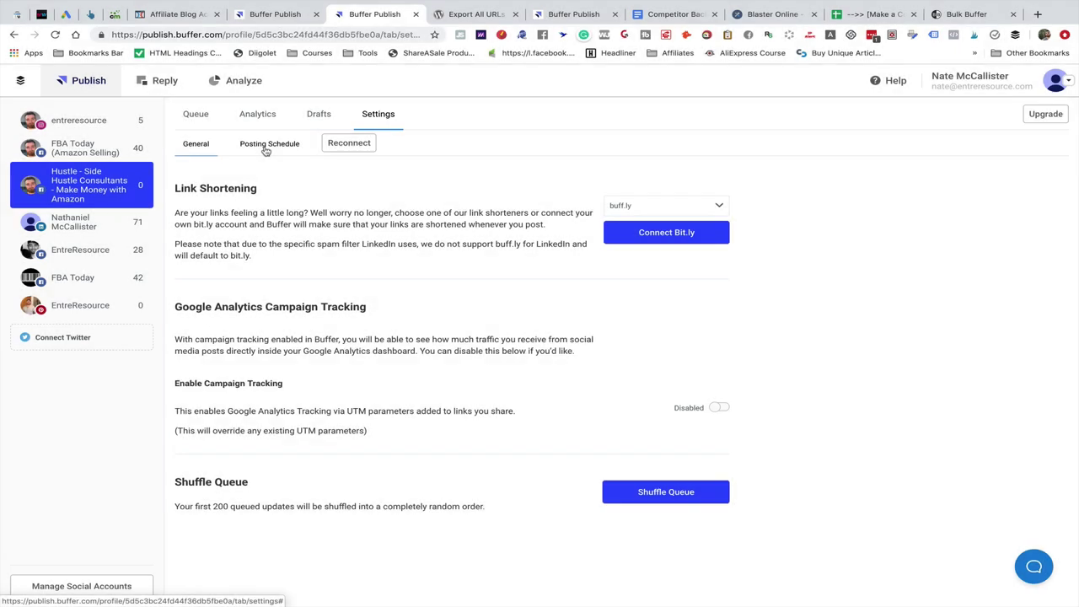
pyautogui.click(267, 148)
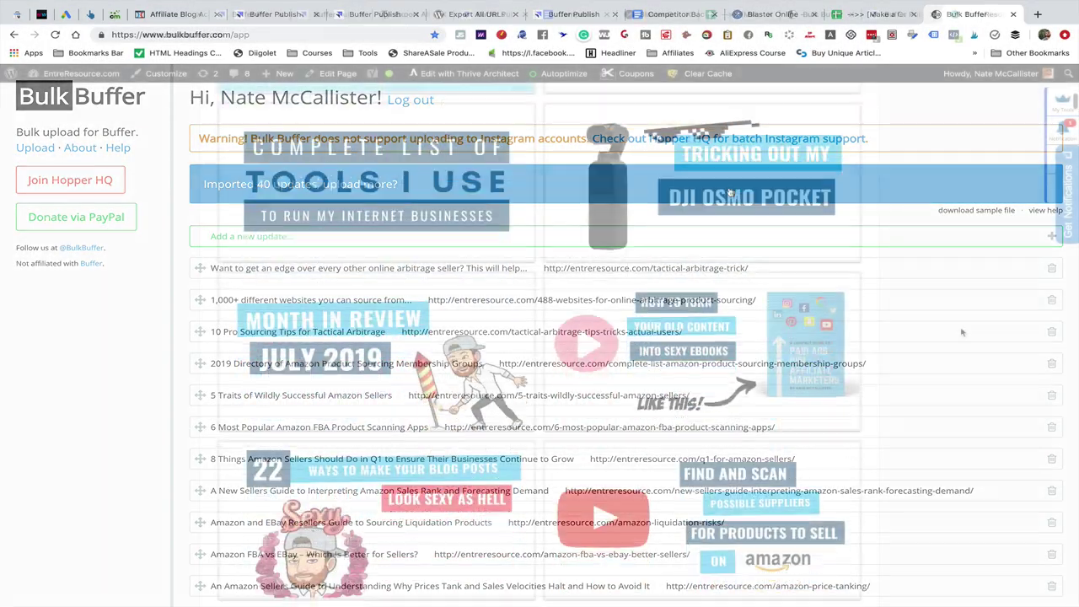
pyautogui.scroll(-5, 960, 332)
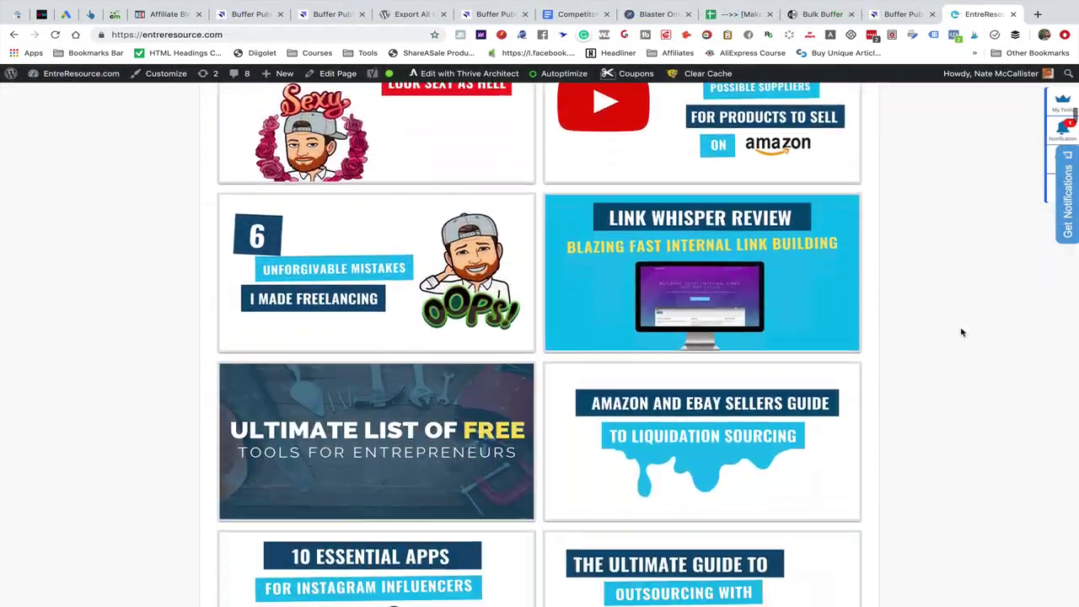
pyautogui.scroll(-6, 960, 332)
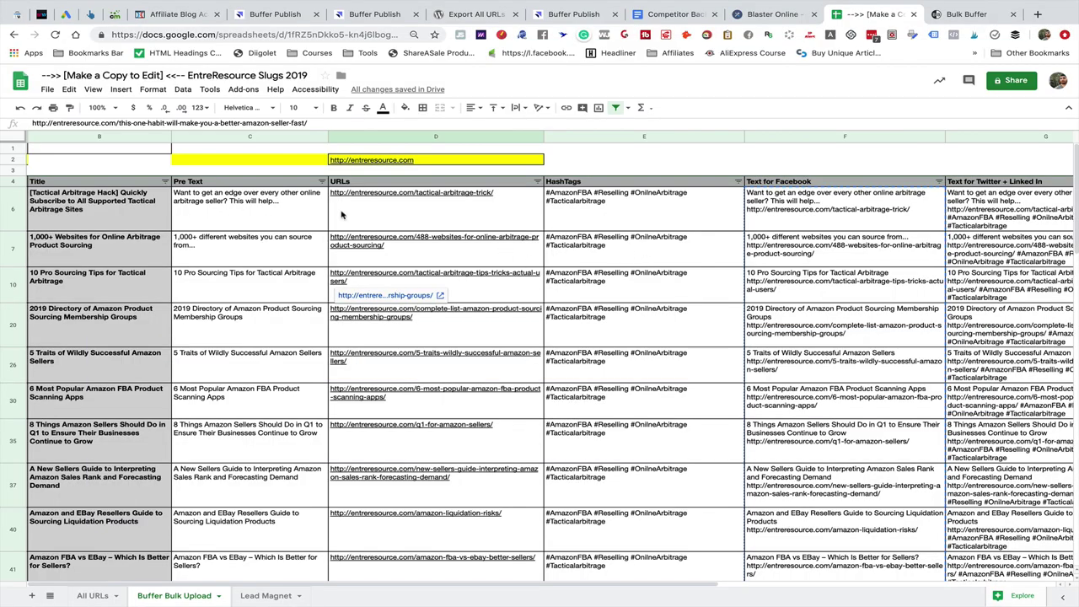
# Select the URLs column, glance at the Export All URLs and Buffer queue pages, and return to the sheet
pyautogui.click(438, 136)
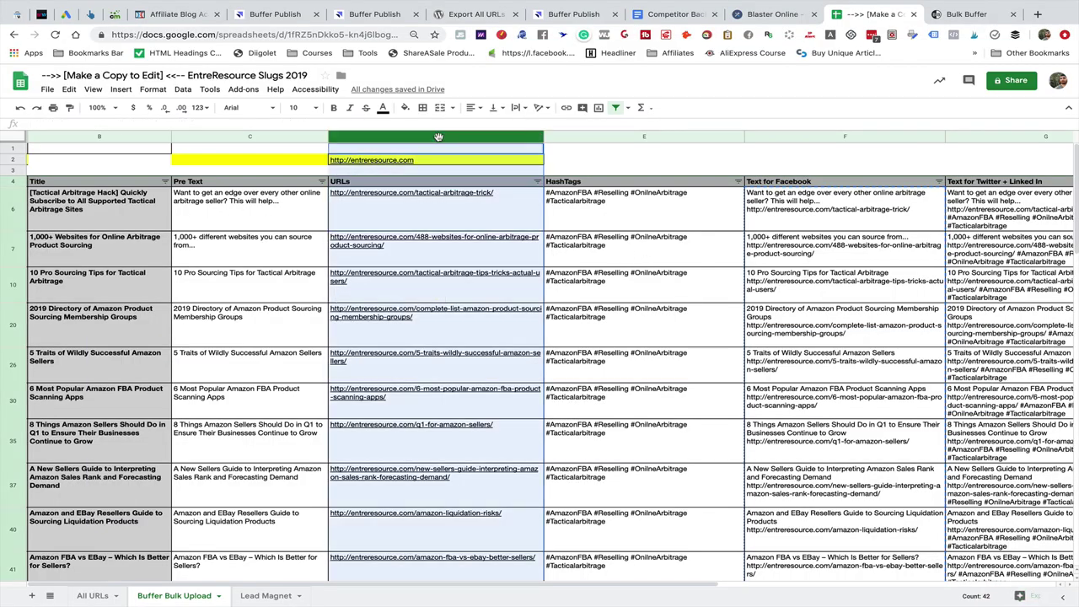
pyautogui.click(476, 17)
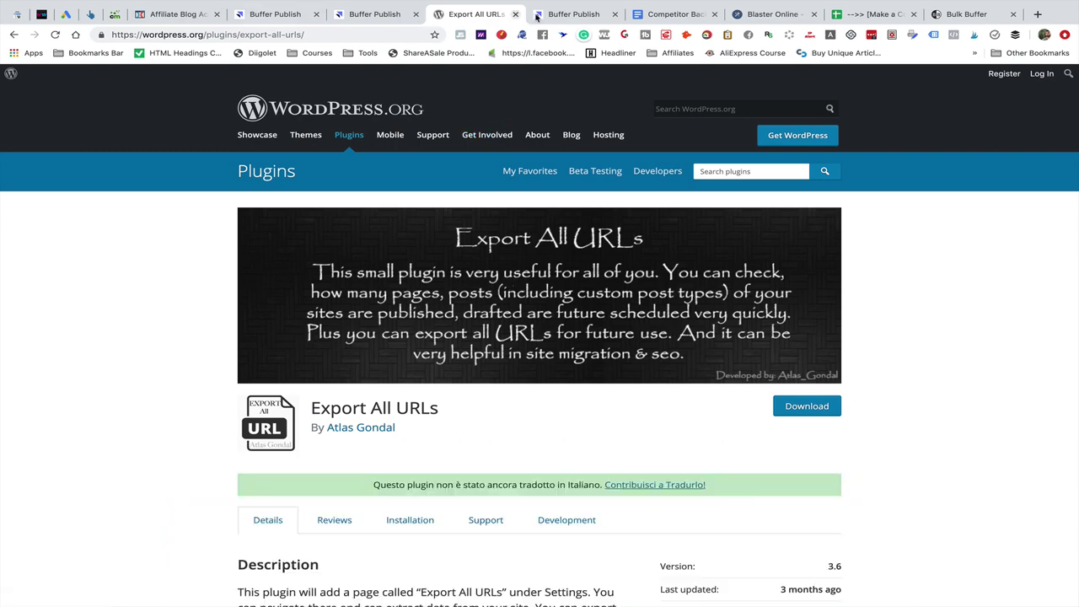
pyautogui.click(569, 17)
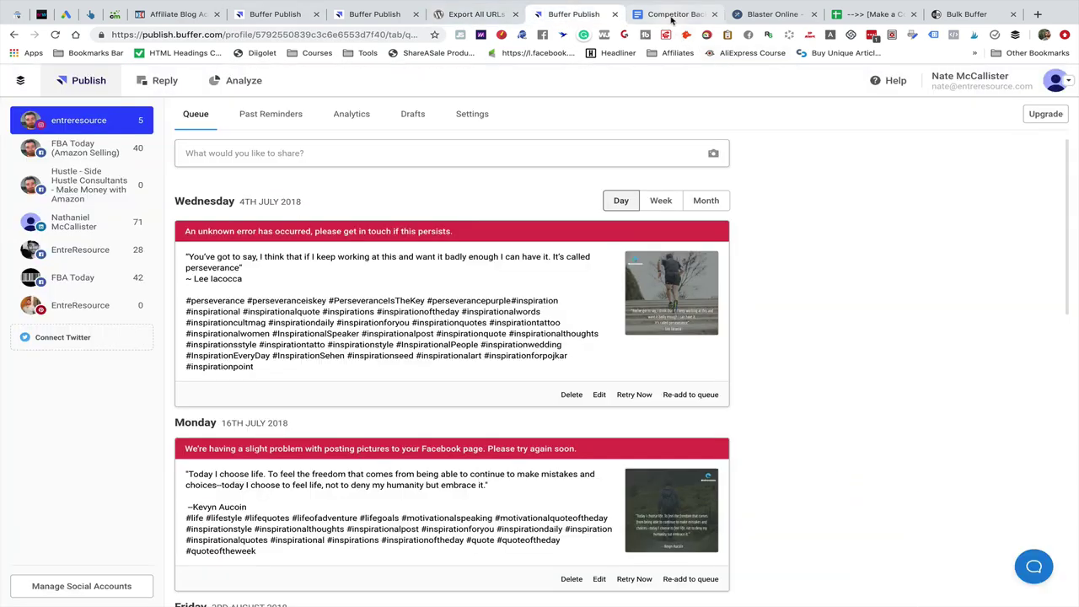
pyautogui.click(676, 17)
pyautogui.click(854, 16)
# Inspect the first post's Pre Text, URL, hashtags and Facebook-text formula, plus the column C and F ranges
pyautogui.click(610, 213)
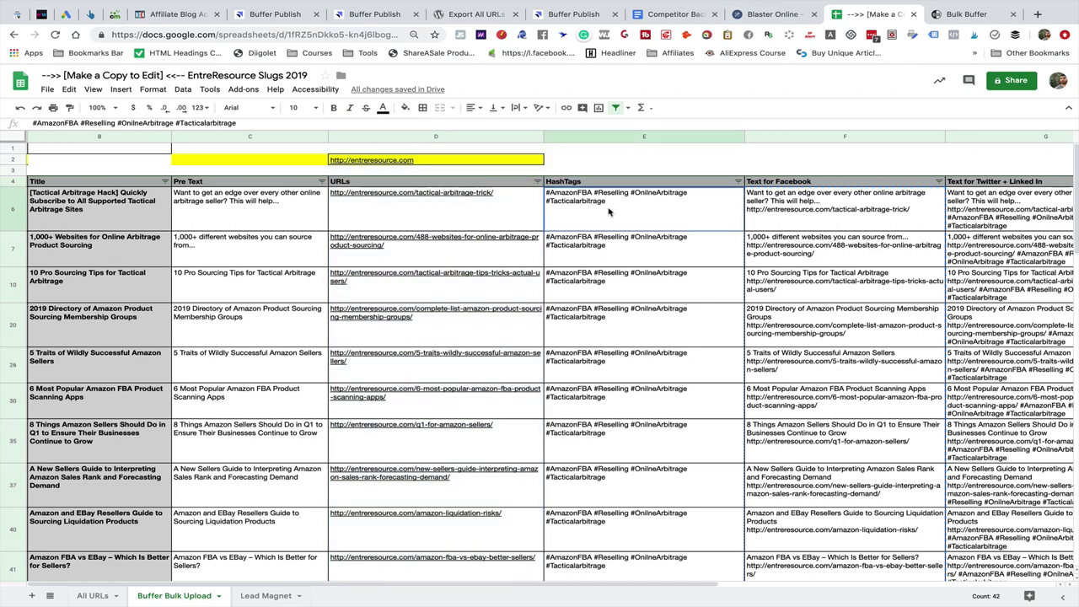
pyautogui.click(317, 207)
pyautogui.click(363, 220)
pyautogui.click(616, 232)
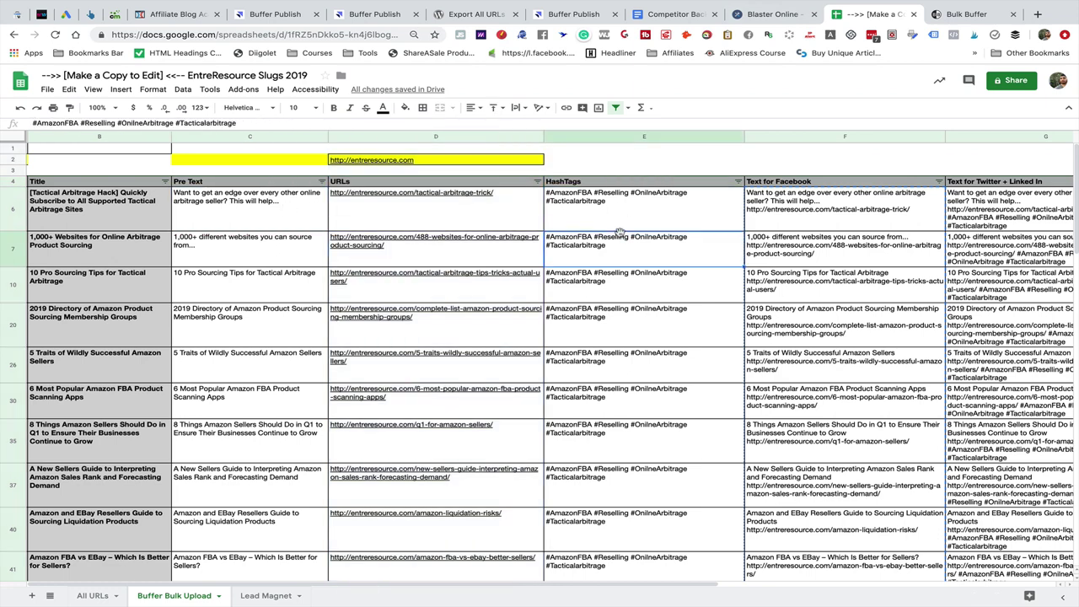
pyautogui.click(802, 228)
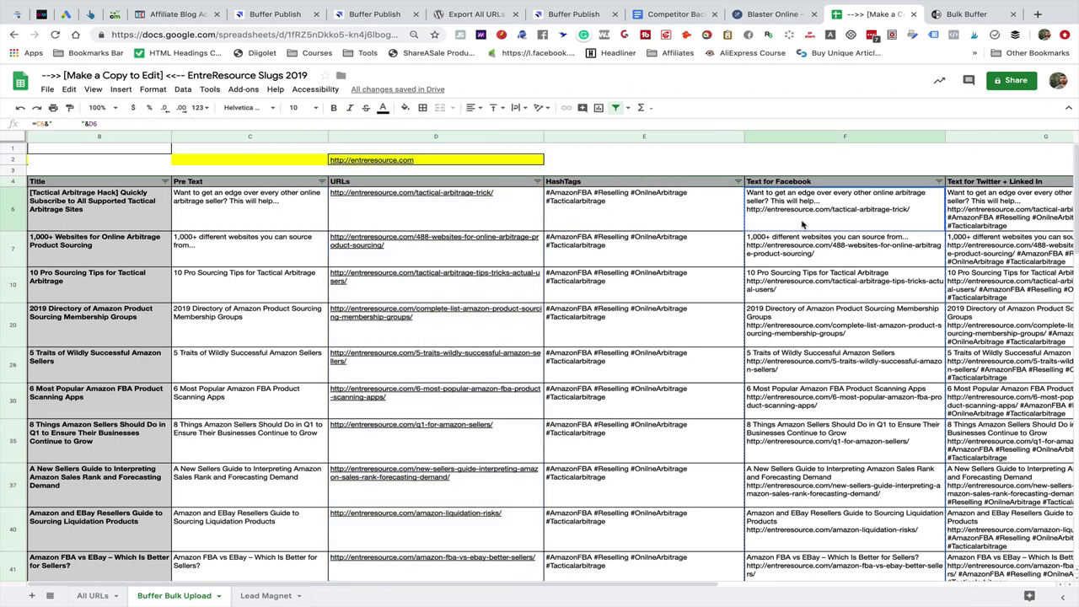
pyautogui.click(258, 194)
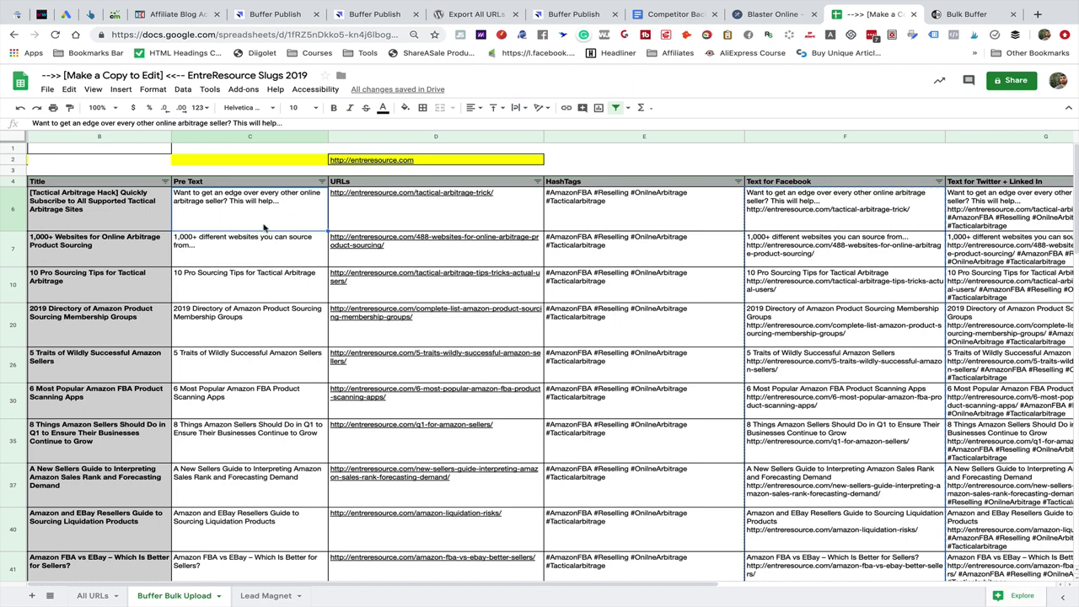
pyautogui.moveTo(266, 201); pyautogui.dragTo(254, 473)
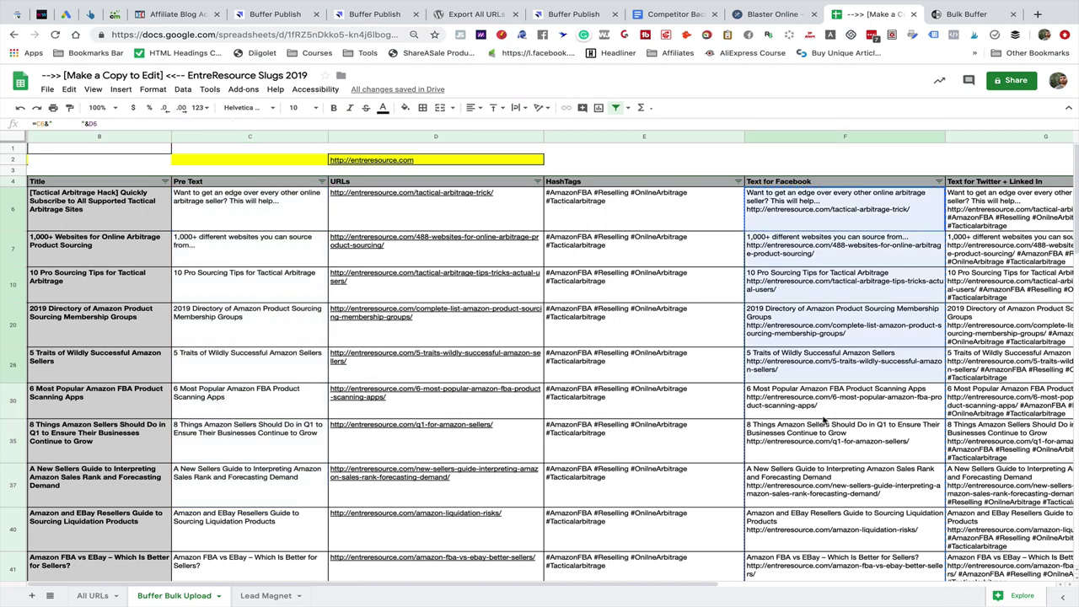
pyautogui.moveTo(824, 421); pyautogui.dragTo(830, 514)
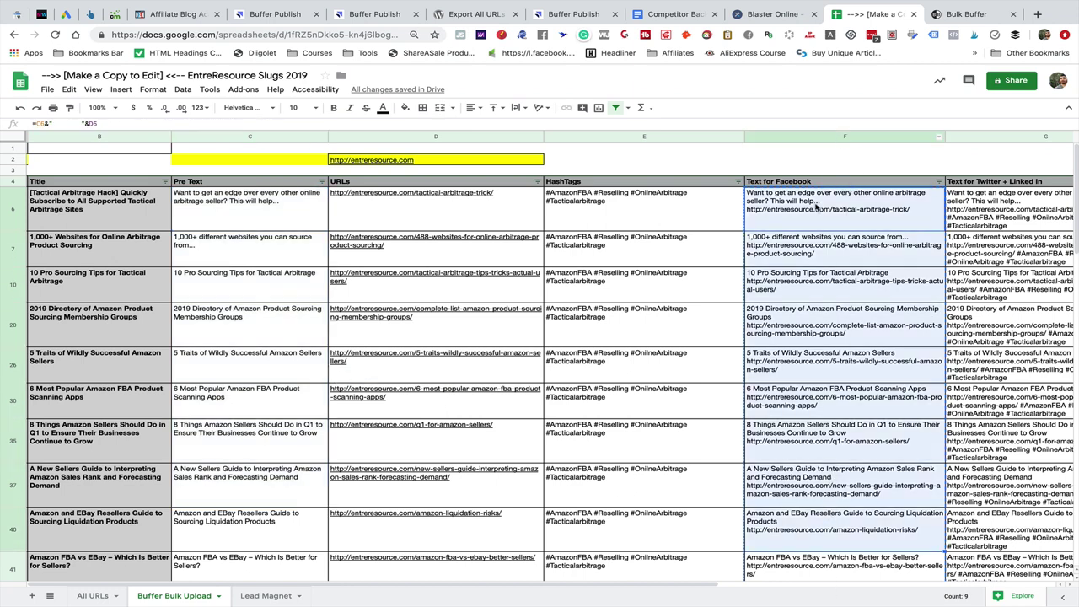
pyautogui.click(772, 200)
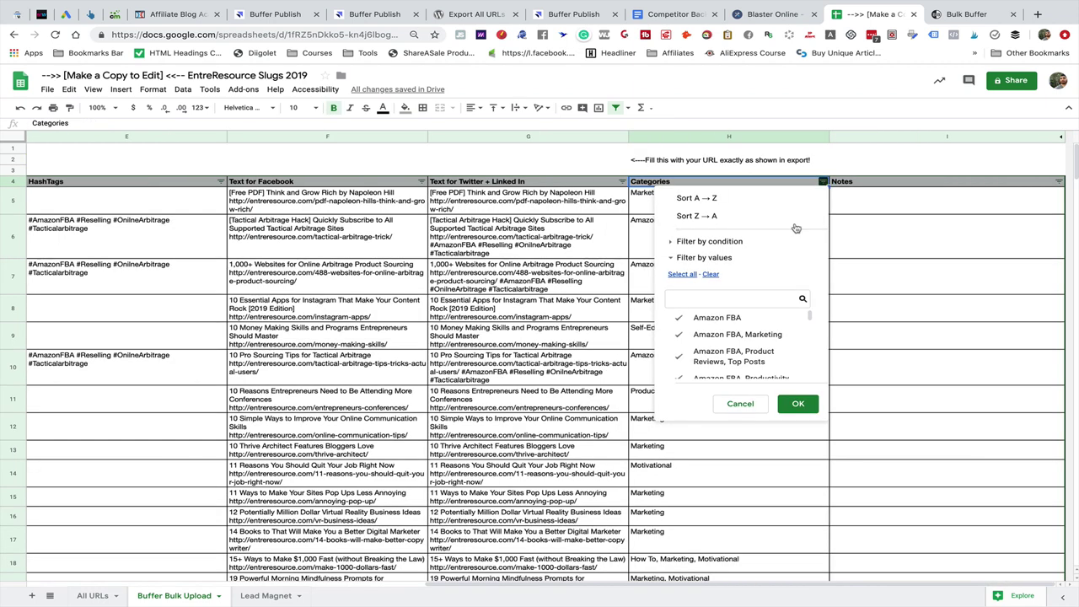
# Filter Categories to exclude Amazon FBA Productivity, Amazon FBA Top Posts and Cryptocurrency
pyautogui.scroll(-2, 738, 344)
pyautogui.click(738, 337)
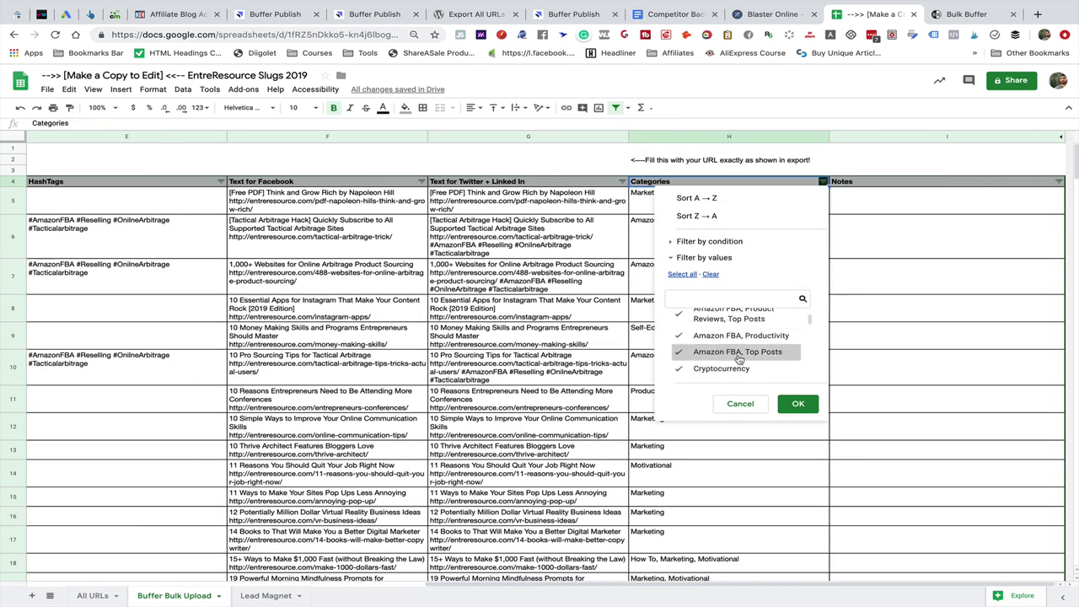
pyautogui.click(737, 352)
pyautogui.click(730, 369)
pyautogui.scroll(1, 730, 367)
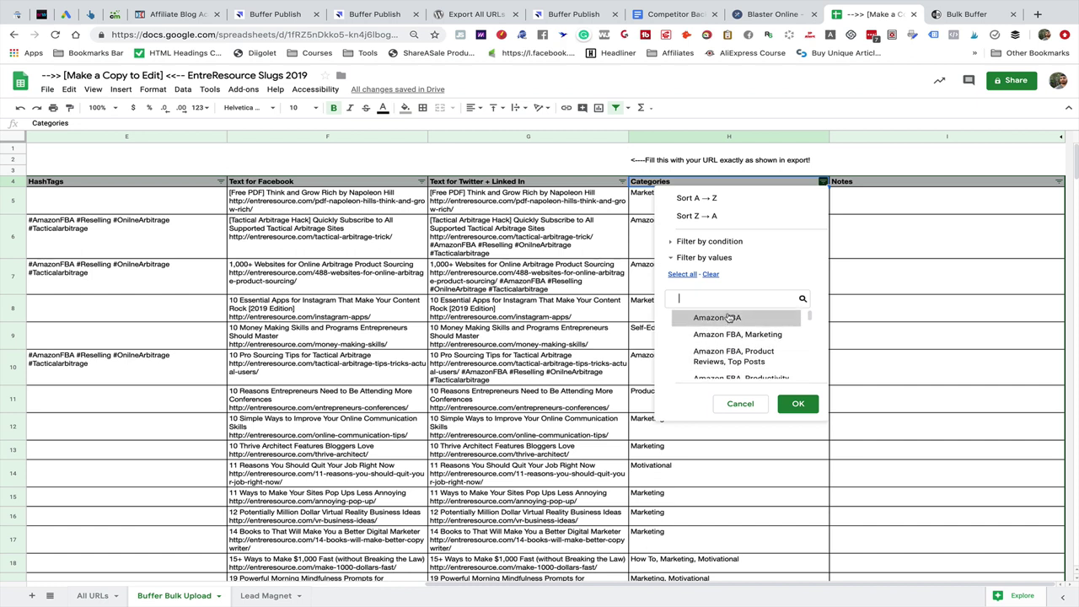
pyautogui.scroll(-3, 726, 320)
pyautogui.scroll(-5, 726, 321)
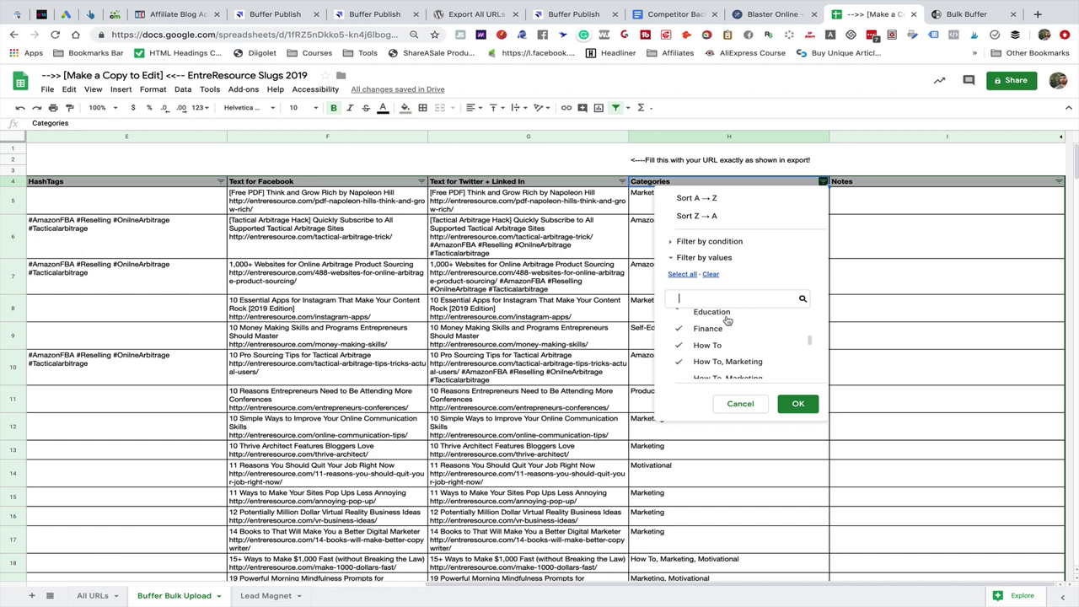
pyautogui.scroll(-8, 726, 321)
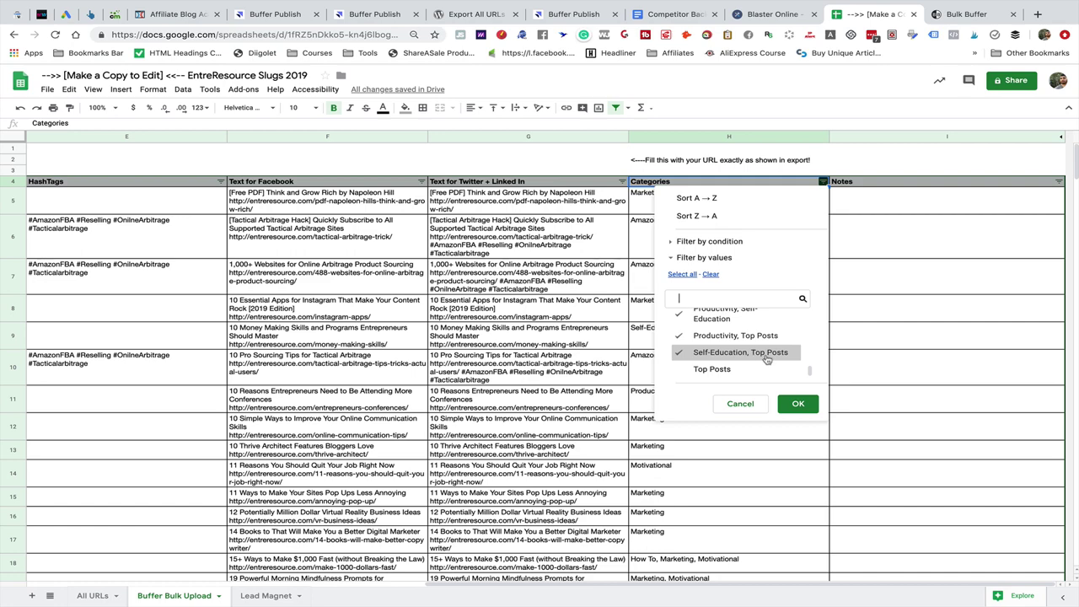
pyautogui.click(797, 404)
# Select the visible Text for Facebook cells from F5 down to the last row
pyautogui.hscroll(-6, 698, 328)
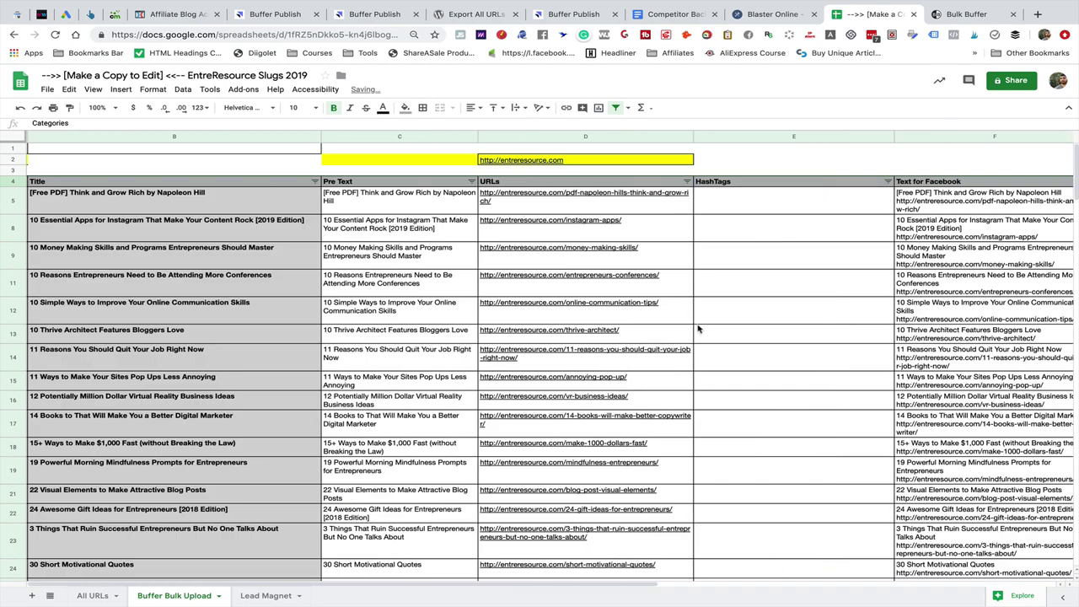
pyautogui.hscroll(3, 698, 329)
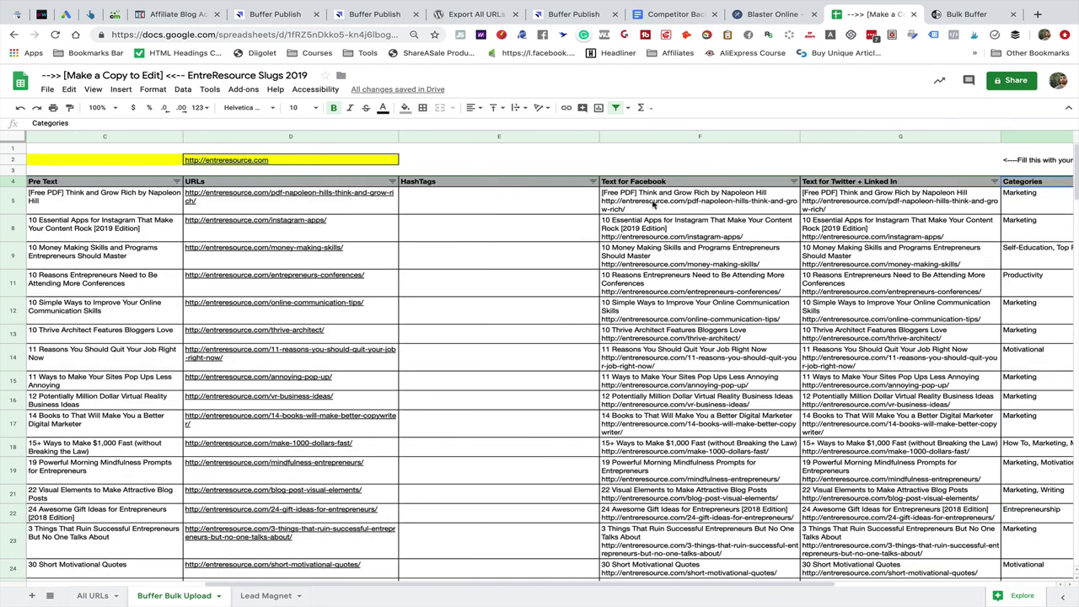
pyautogui.click(655, 204)
pyautogui.hotkey('ctrl', 'shift', 'Down')
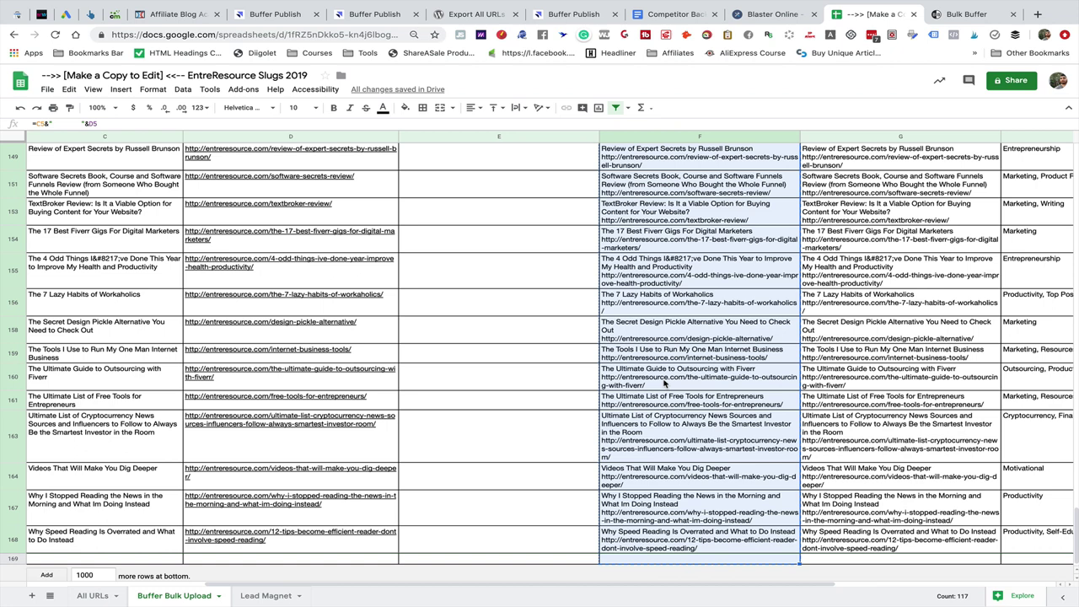
# From the Bulk Buffer tab, open the downloaded bulkbuffer-sample (1).txt in TextEdit
pyautogui.click(956, 14)
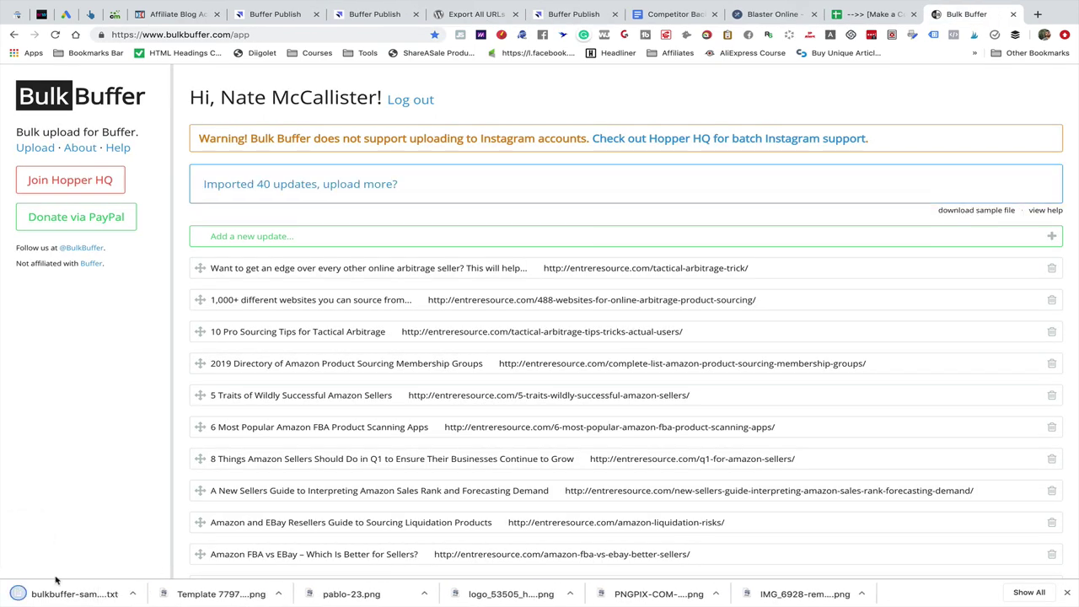
pyautogui.click(56, 591)
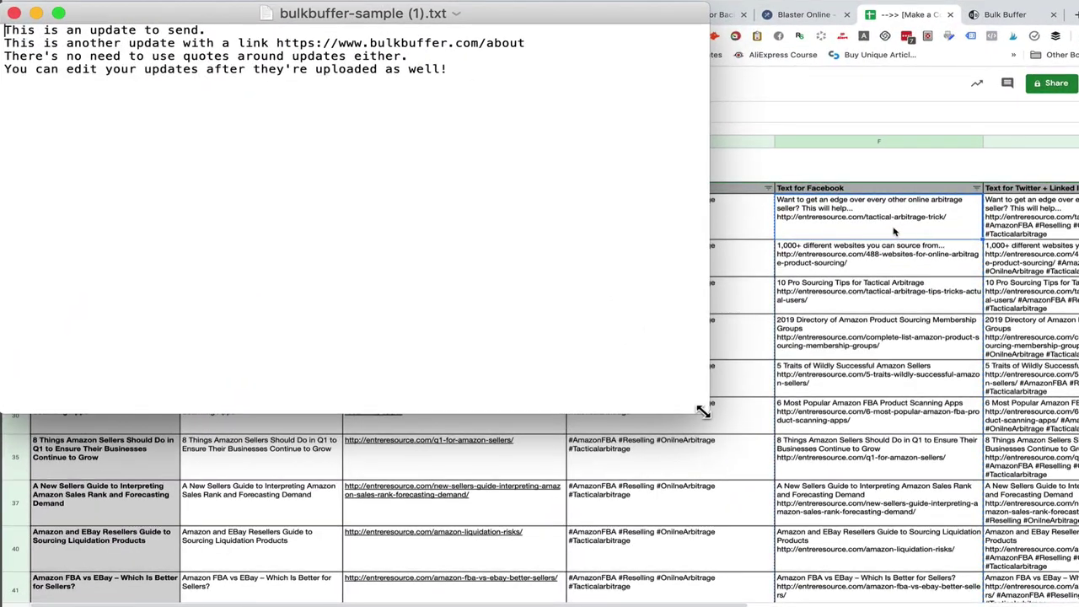
# Enlarge the sample file window and review its example update lines, including the one with a link
pyautogui.moveTo(703, 412); pyautogui.dragTo(1045, 606)
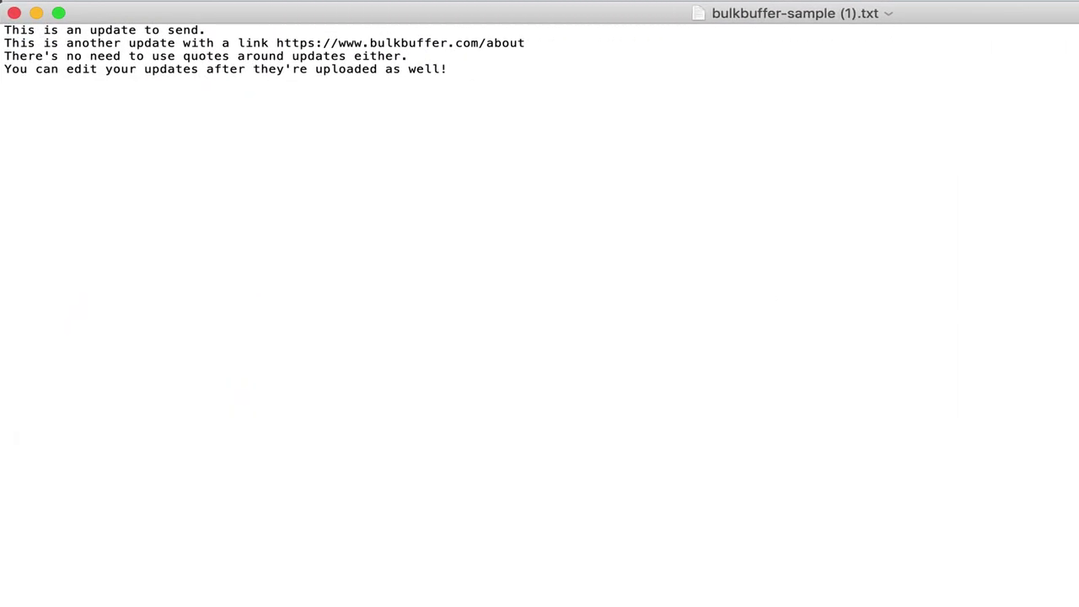
pyautogui.click(709, 133)
pyautogui.click(597, 70)
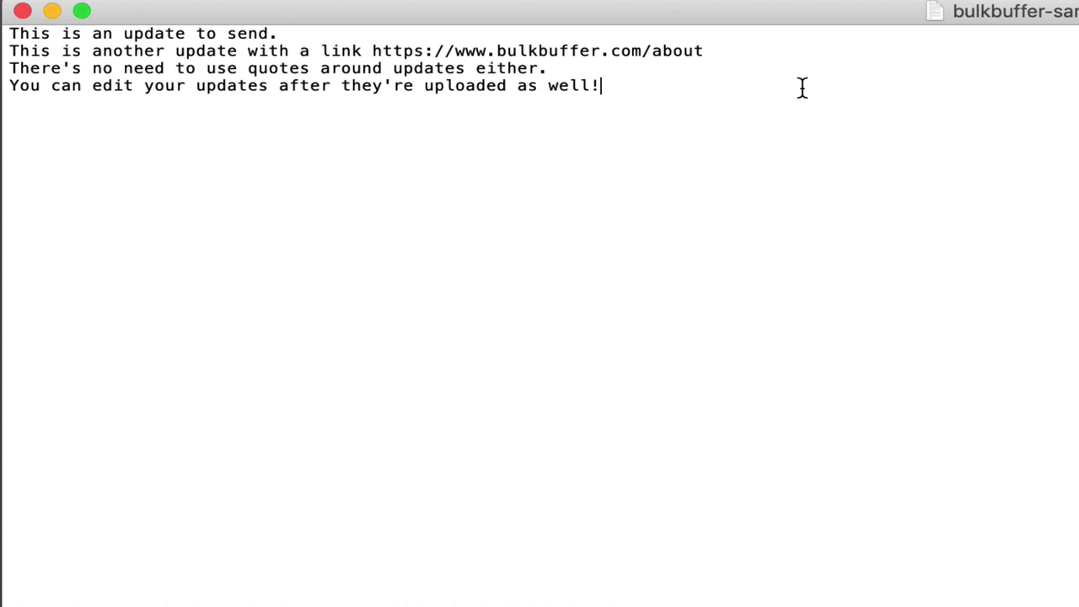
pyautogui.click(343, 27)
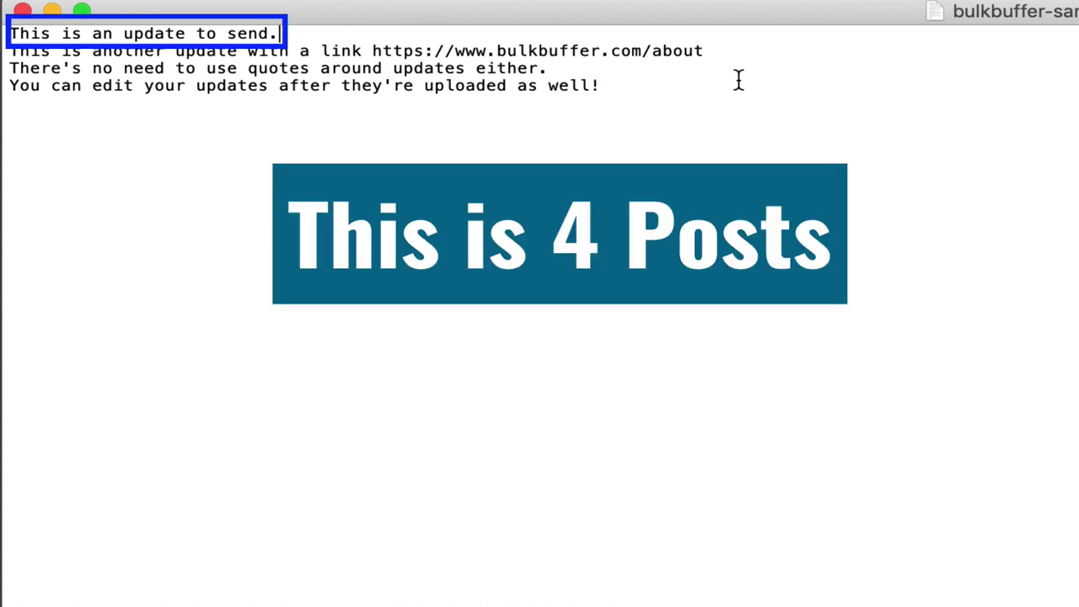
pyautogui.click(706, 74)
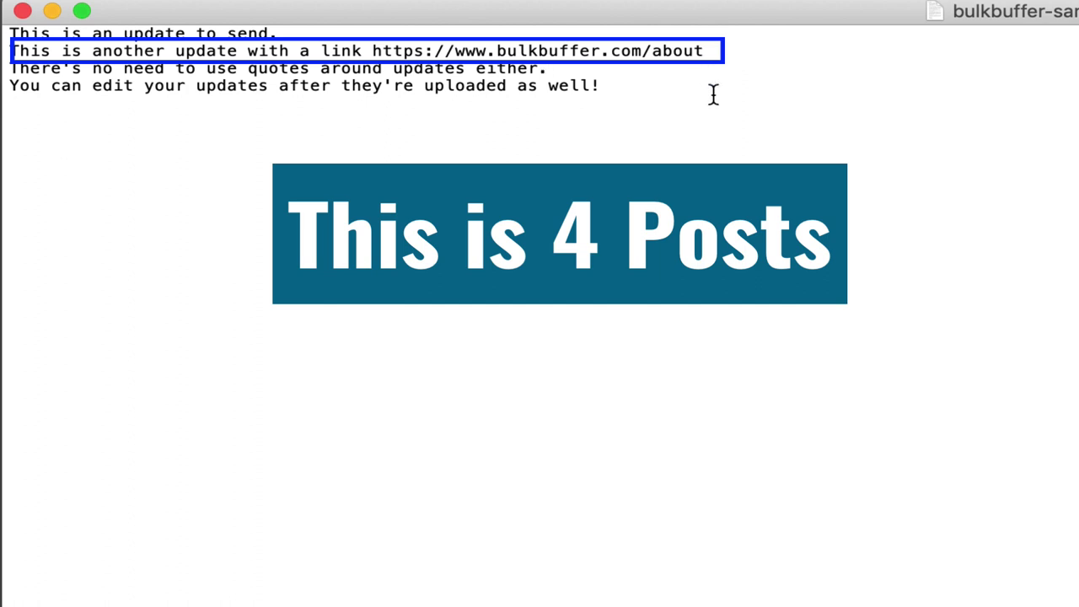
pyautogui.moveTo(369, 50); pyautogui.dragTo(770, 52)
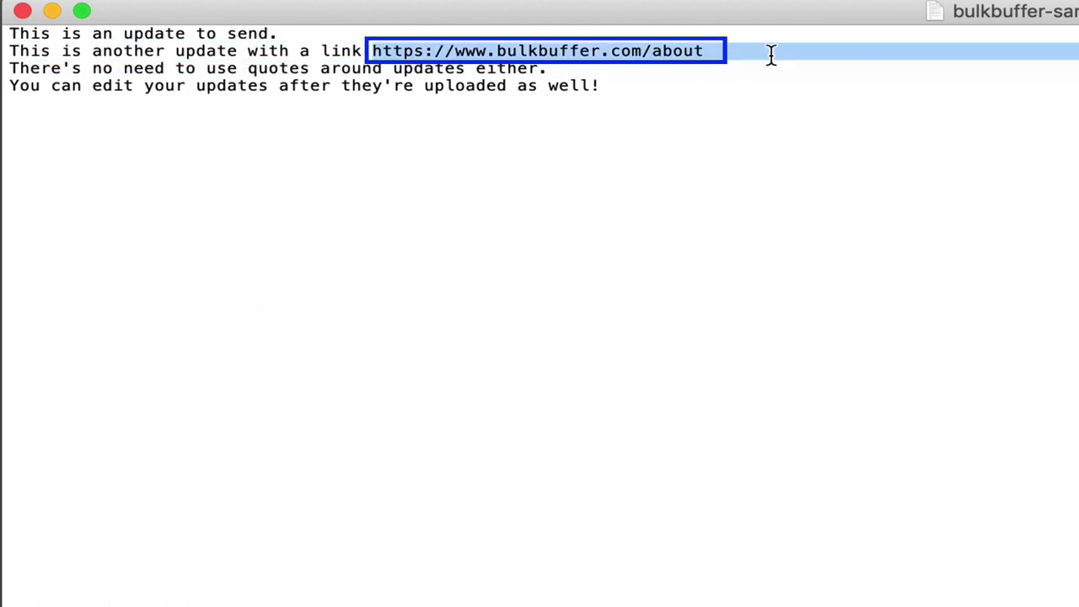
pyautogui.click(671, 96)
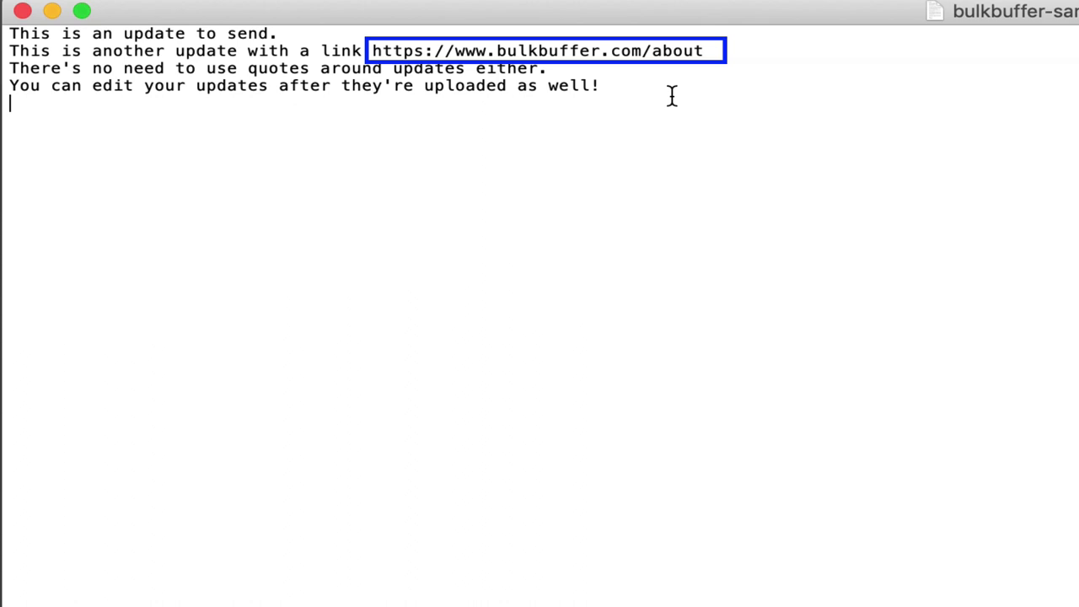
# Replace all sample text with the pasted blog-post titles and URLs, then save it under a new name
pyautogui.press('super+a')
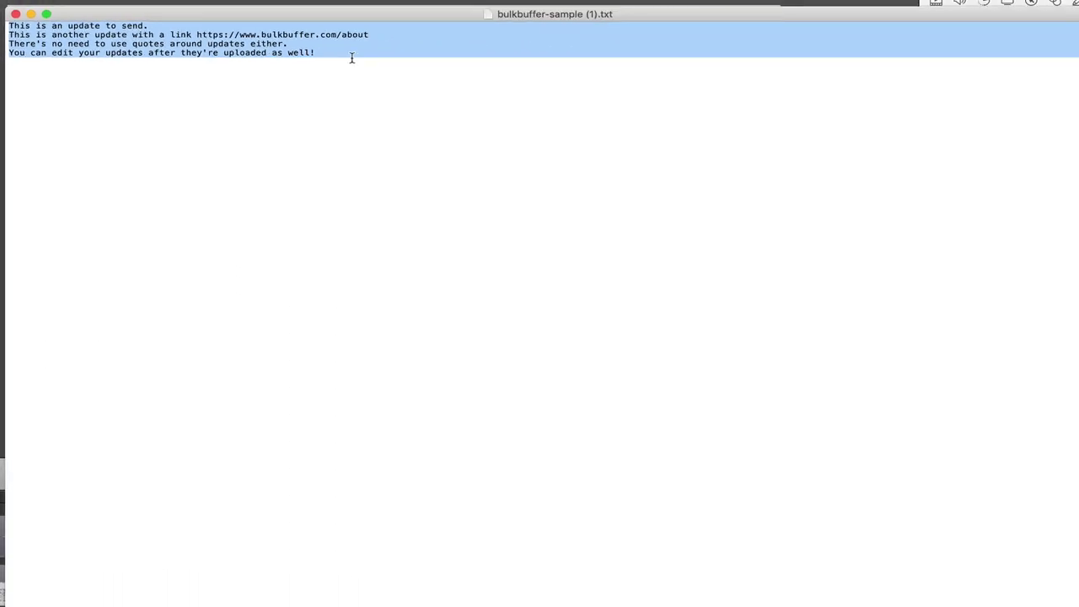
pyautogui.press('super+v')
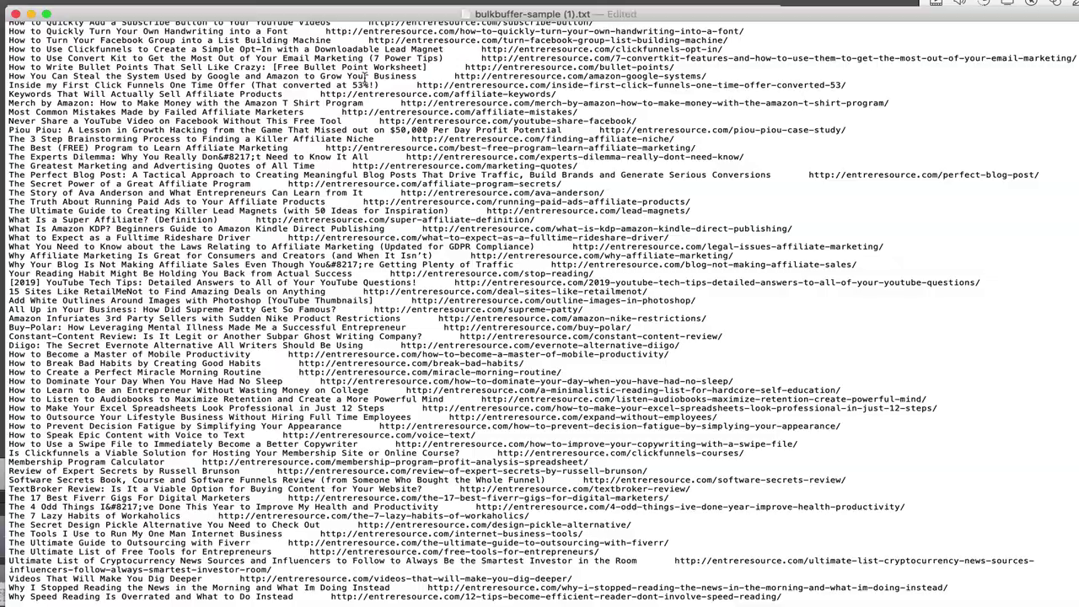
pyautogui.scroll(15, 368, 99)
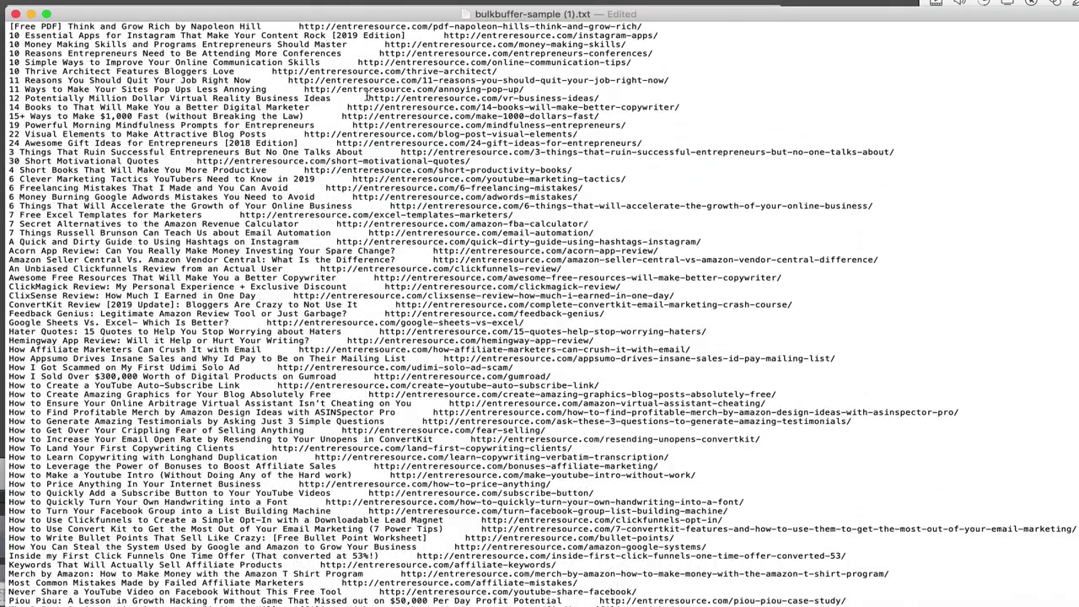
pyautogui.scroll(-15, 179, 342)
pyautogui.scroll(15, 178, 342)
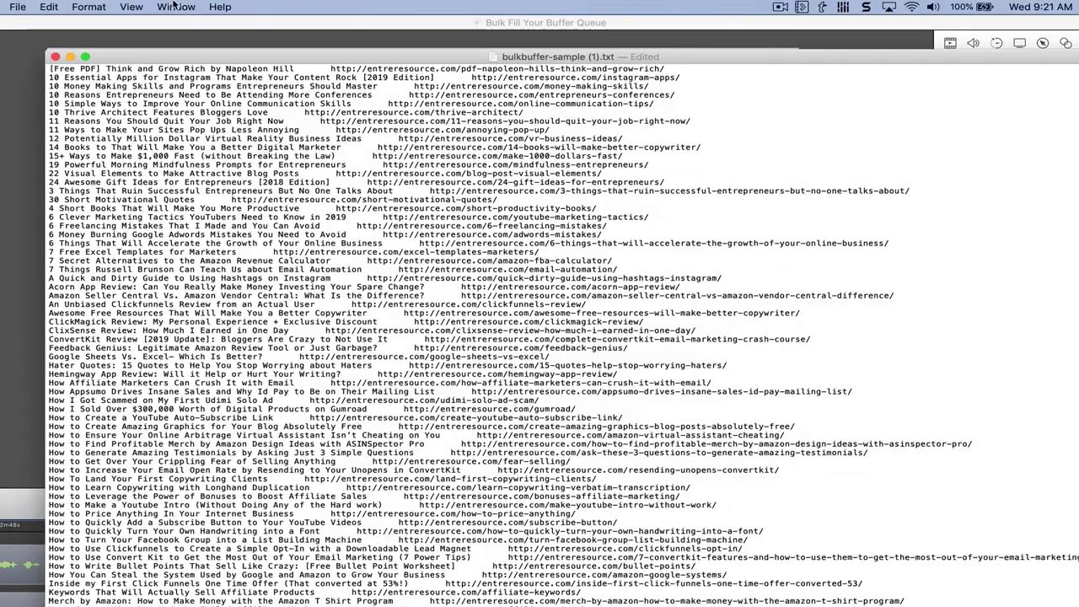
pyautogui.click(17, 7)
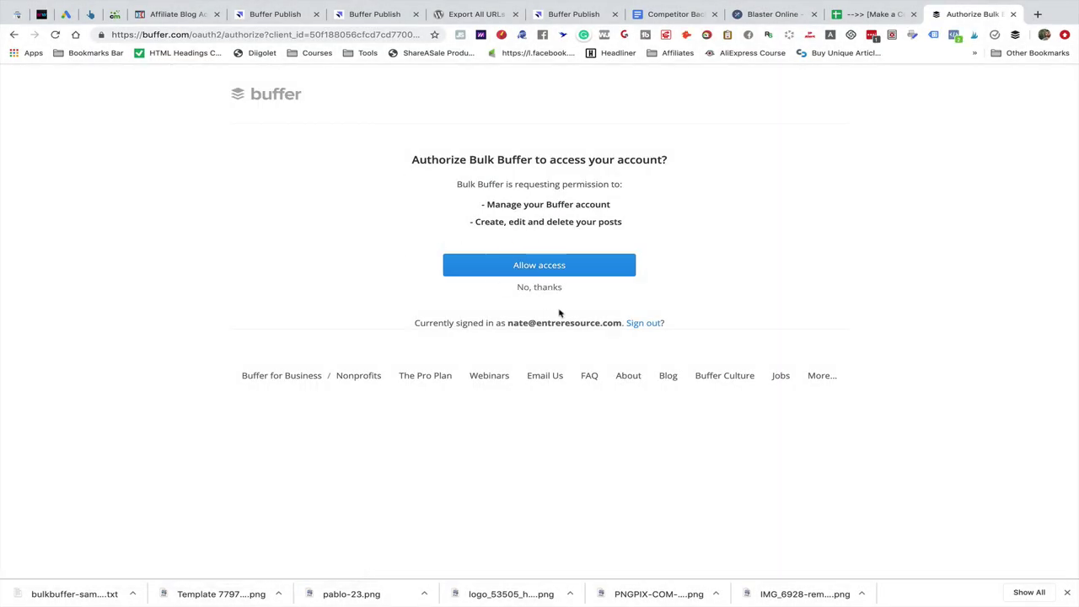
# Allow Bulk Buffer access to Buffer and import BB Side Hustle Posts.txt
pyautogui.click(554, 266)
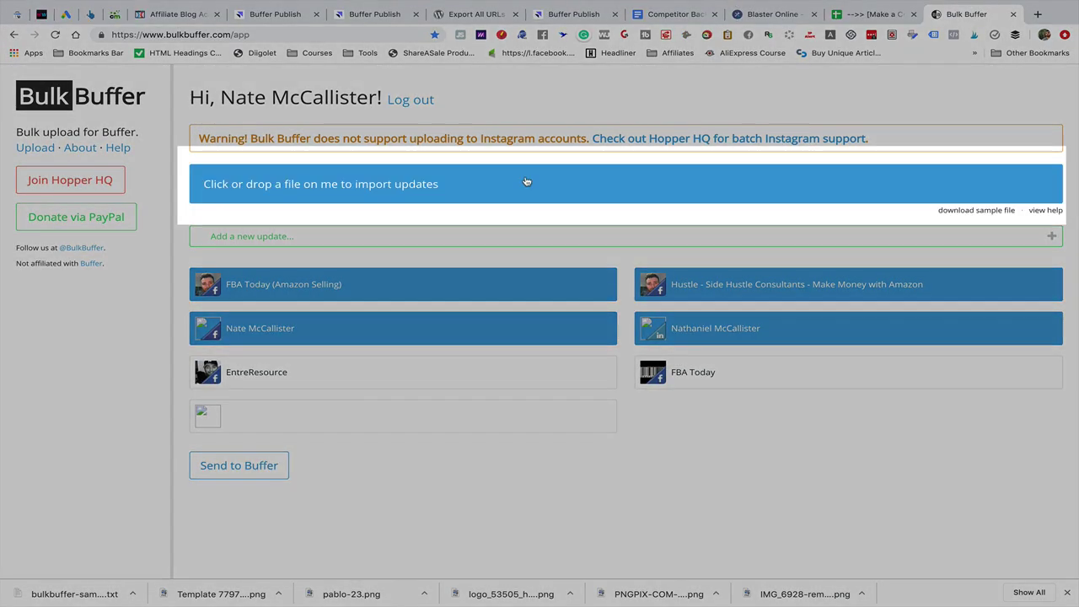
pyautogui.click(526, 182)
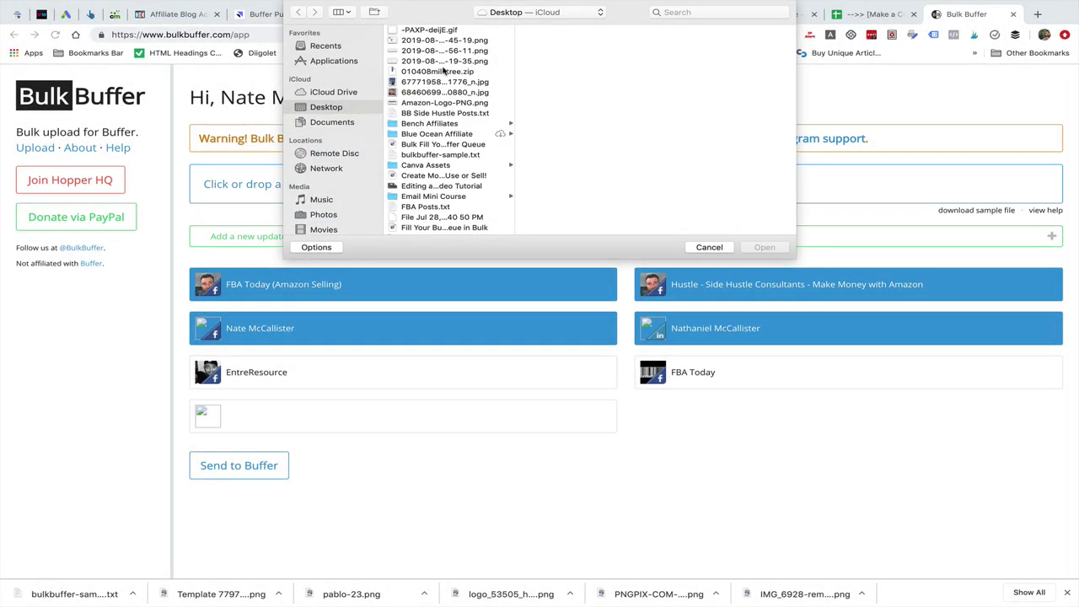
pyautogui.click(435, 115)
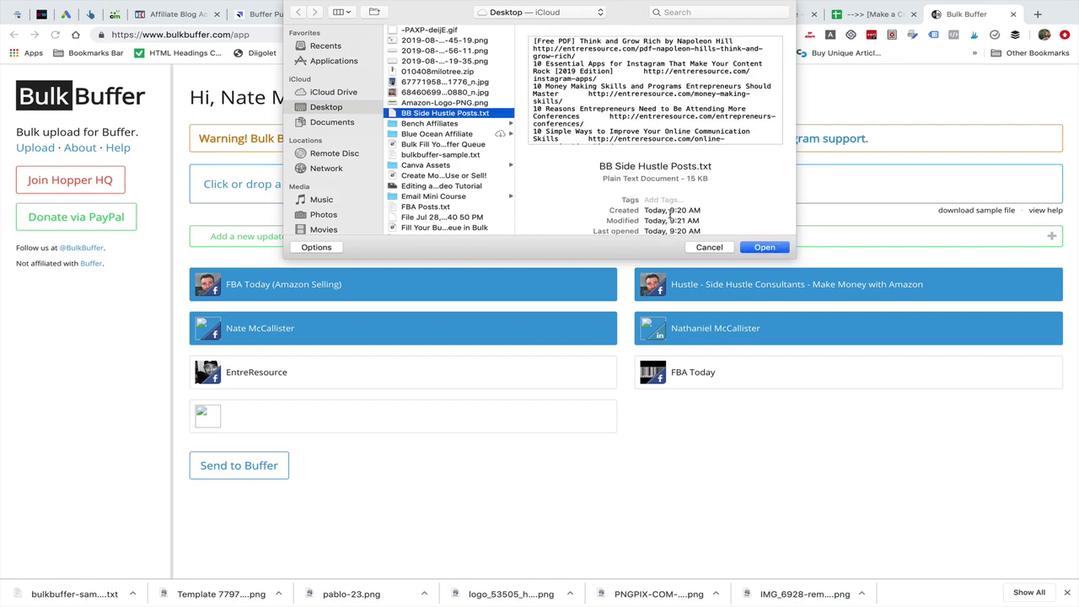
pyautogui.click(763, 247)
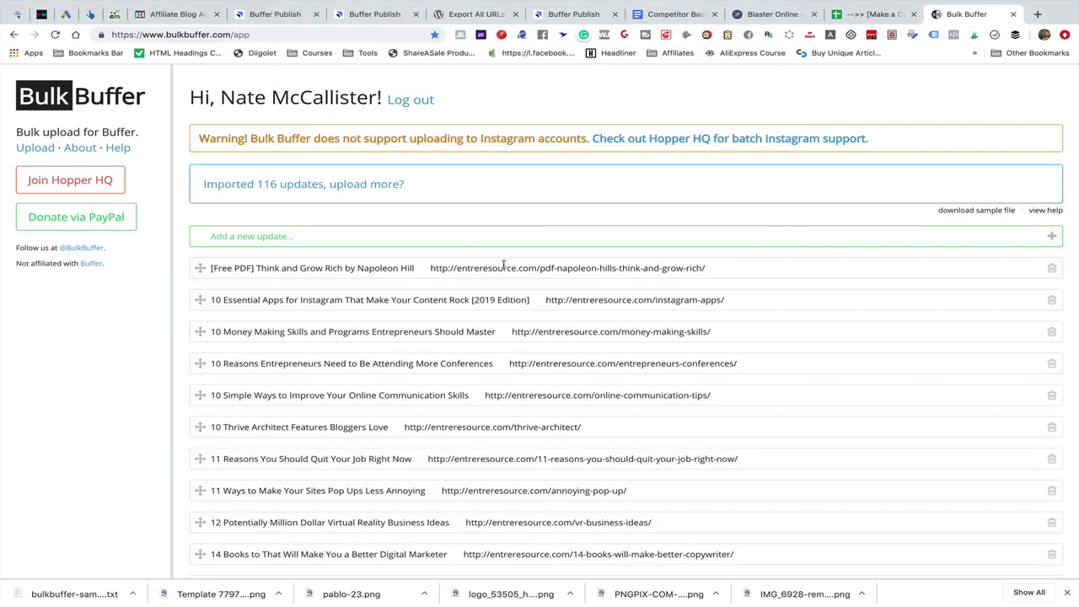
# Delete the Ultimate List of Cryptocurrency news sources update from the imported list
pyautogui.scroll(-15, 504, 265)
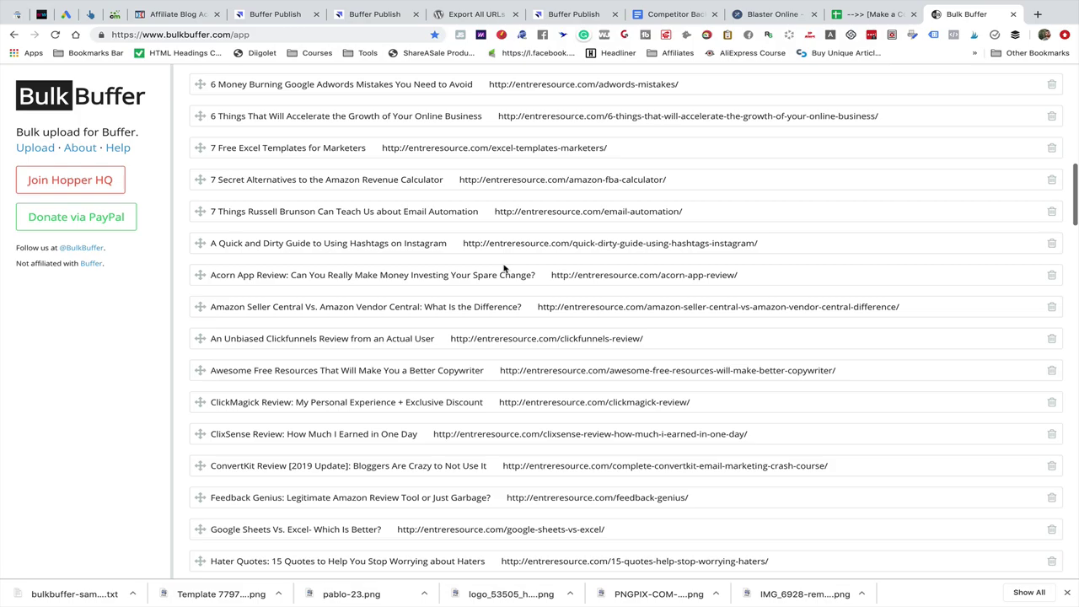
pyautogui.scroll(-20, 503, 268)
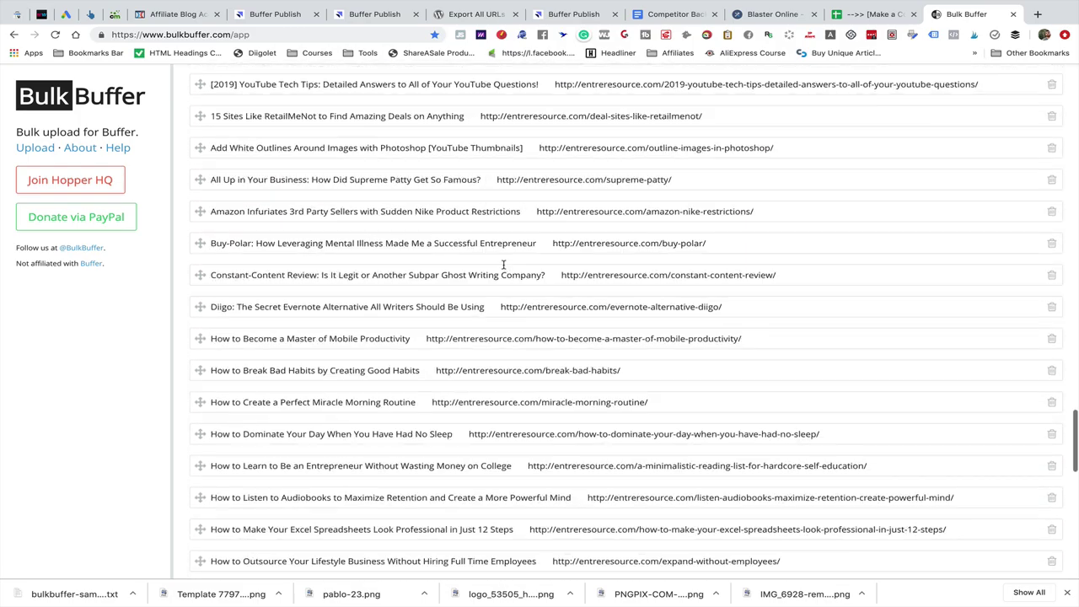
pyautogui.scroll(-15, 503, 266)
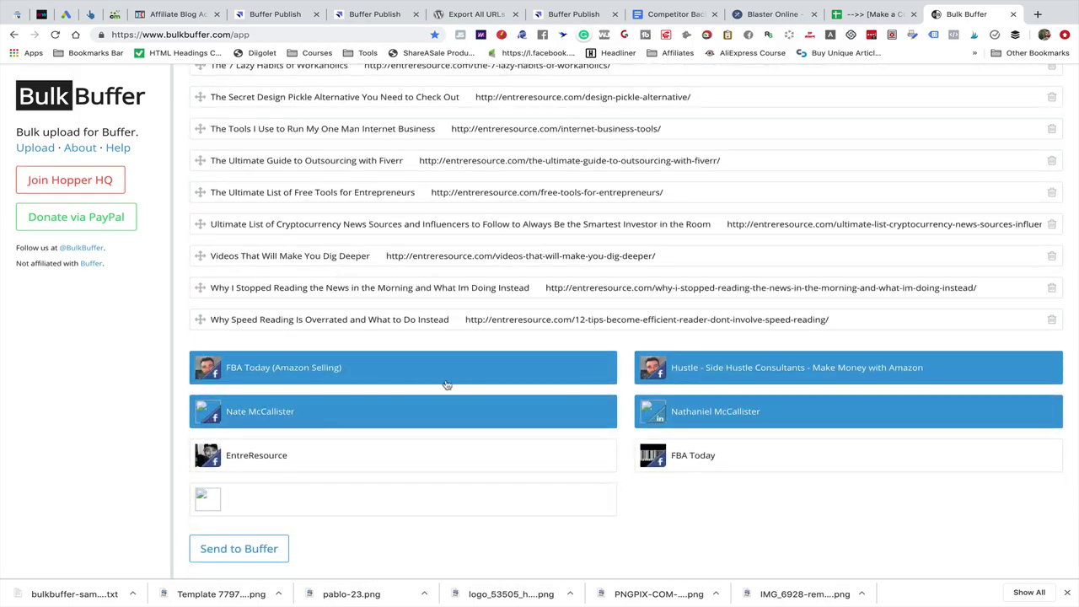
pyautogui.click(254, 223)
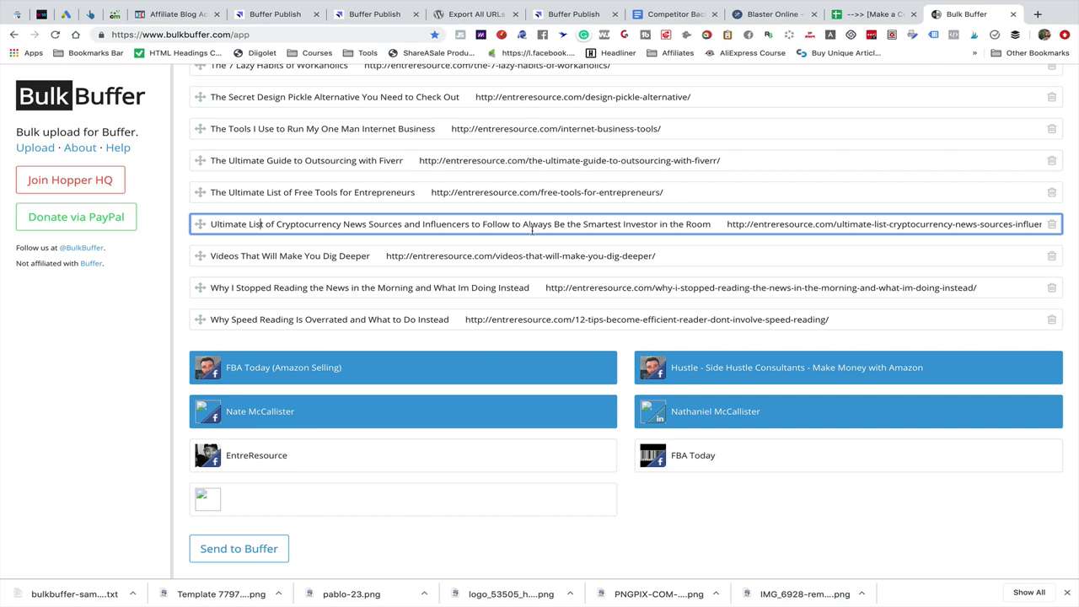
pyautogui.click(1051, 223)
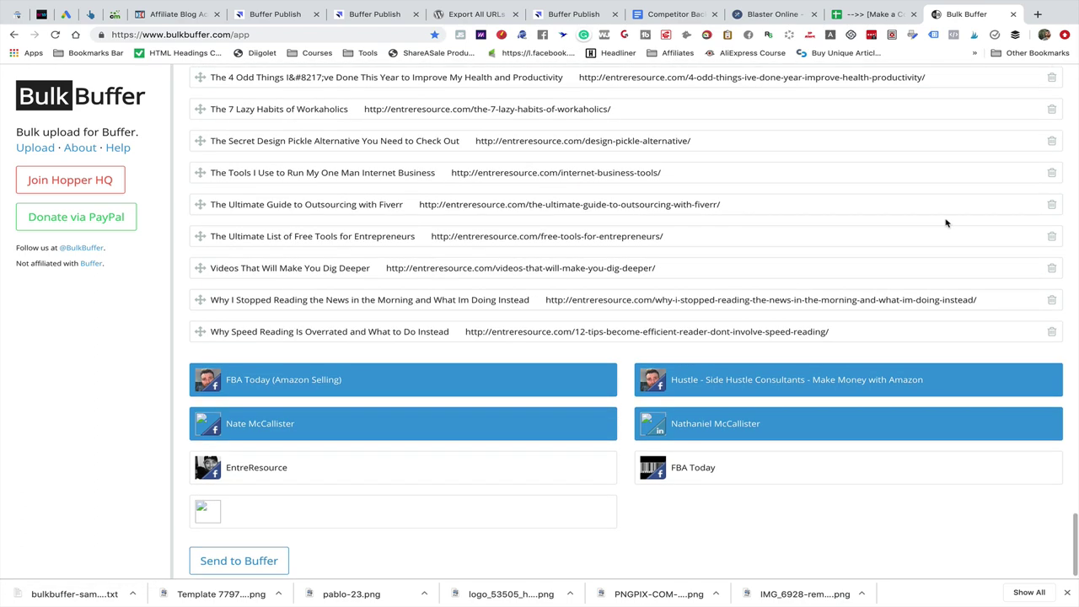
# Search the page for 'cry' to confirm no crypto posts remain
pyautogui.scroll(3, 945, 222)
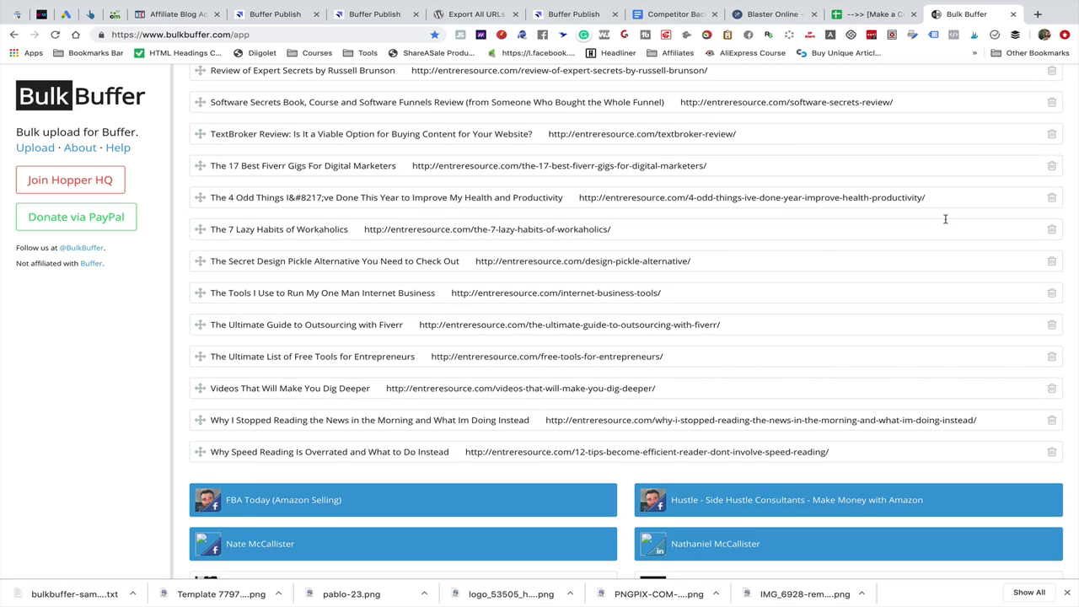
pyautogui.hotkey('ctrl', 'f')
pyautogui.write('crypt')
pyautogui.press('BackSpace')
pyautogui.press('BackSpace')
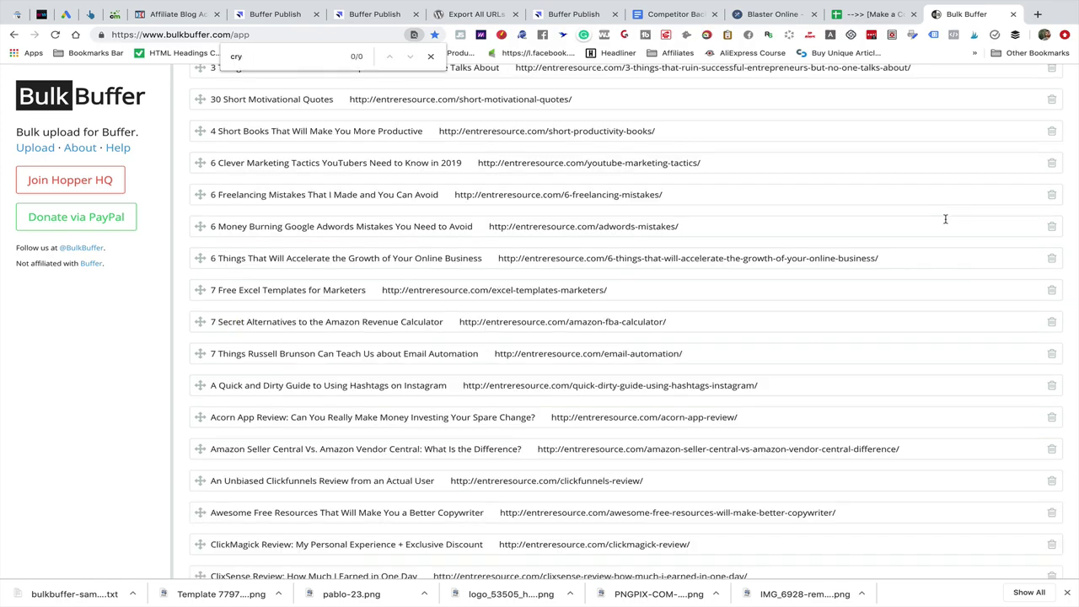
pyautogui.scroll(-20, 752, 512)
pyautogui.scroll(1, 955, 475)
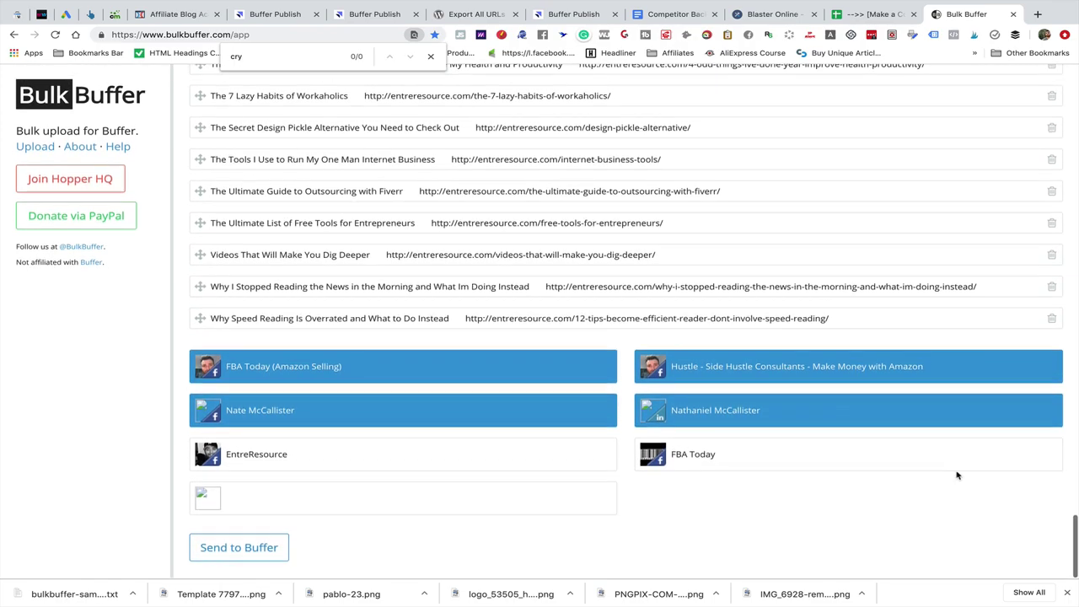
# Deselect FBA Today, personal Facebook and LinkedIn, then send the updates to Hustle only
pyautogui.click(504, 371)
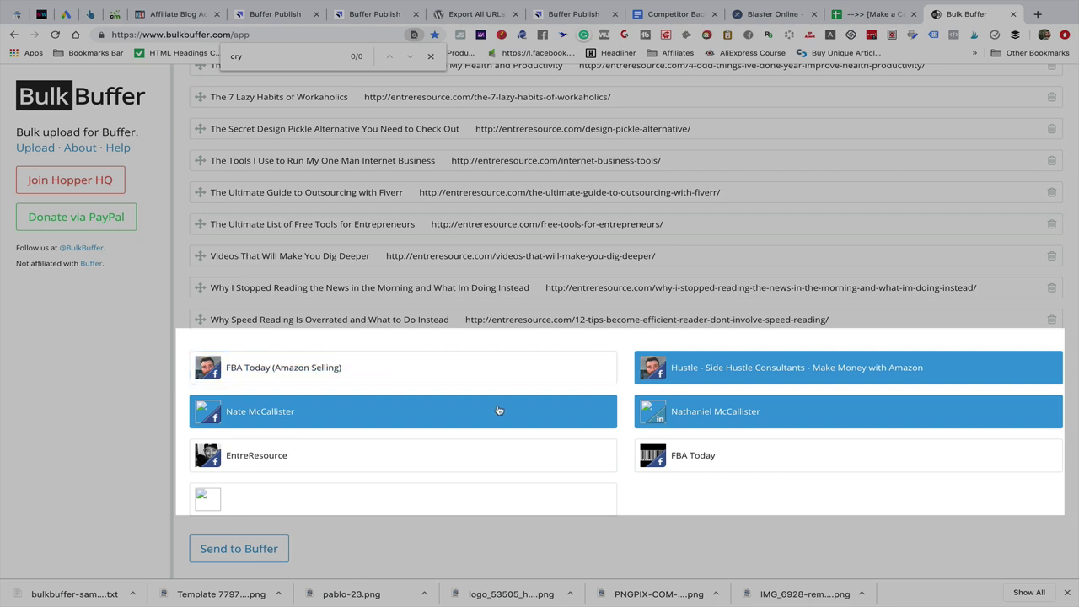
pyautogui.click(498, 411)
pyautogui.click(751, 420)
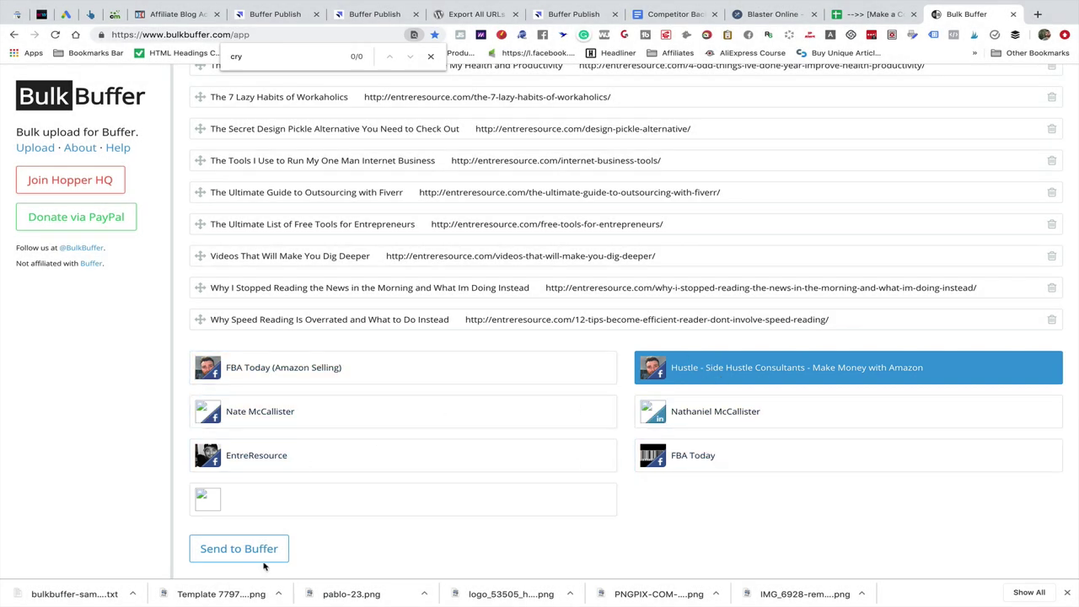
pyautogui.click(239, 549)
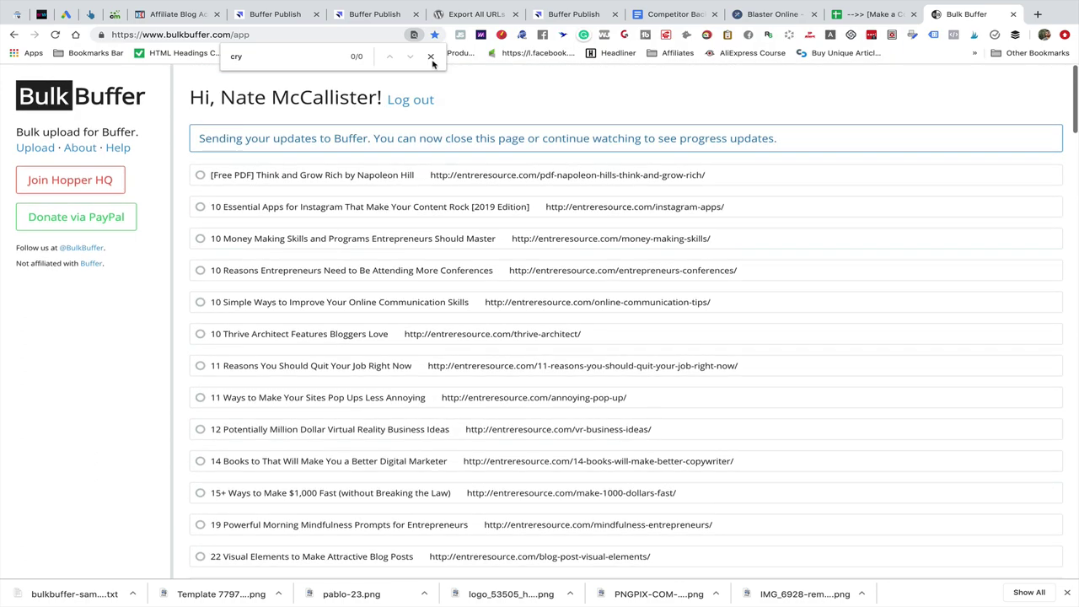
pyautogui.press('Escape')
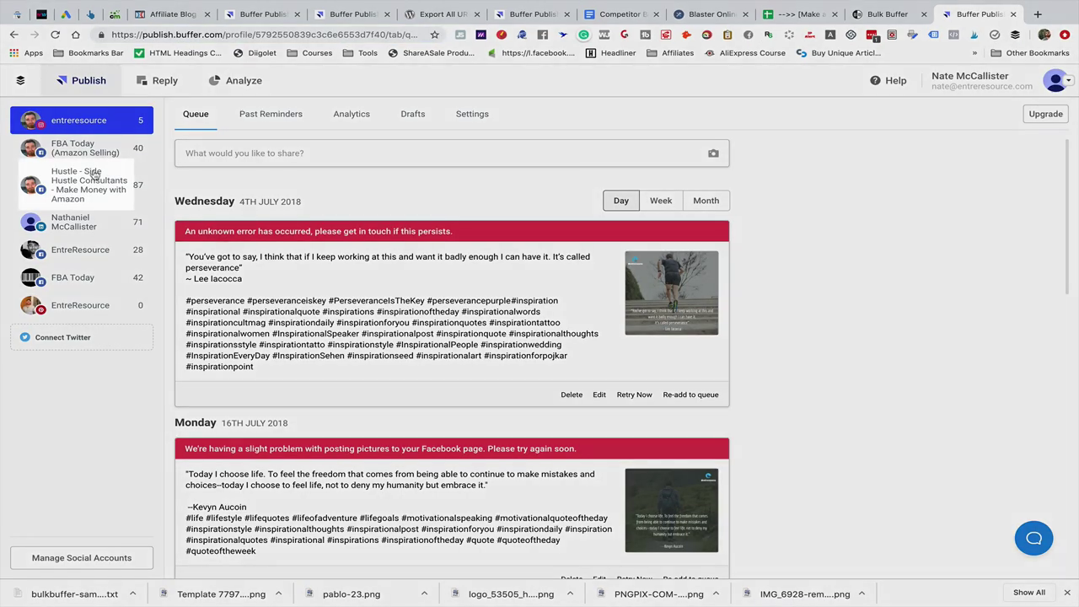
# Open the Hustle profile's queue and scroll through the uploaded posts scheduled into December
pyautogui.click(93, 183)
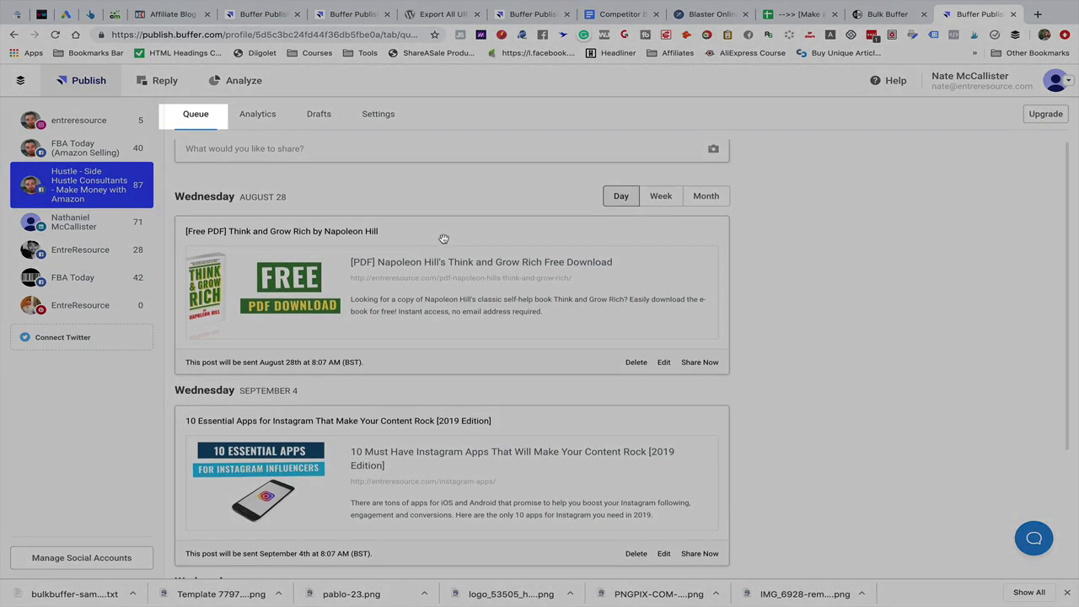
pyautogui.scroll(-3, 444, 243)
pyautogui.scroll(-10, 444, 243)
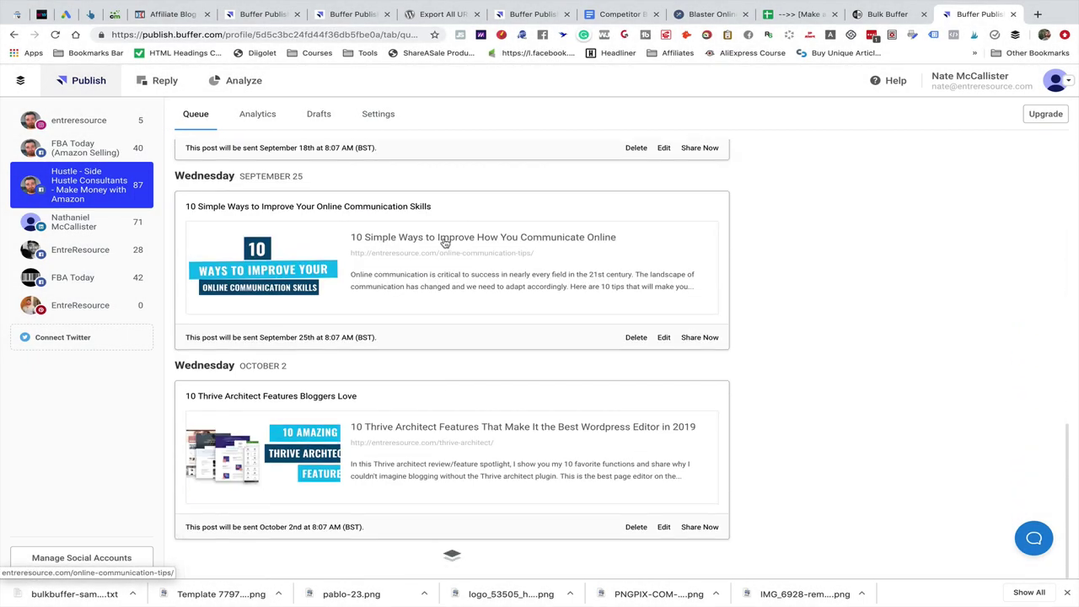
pyautogui.scroll(-9, 444, 243)
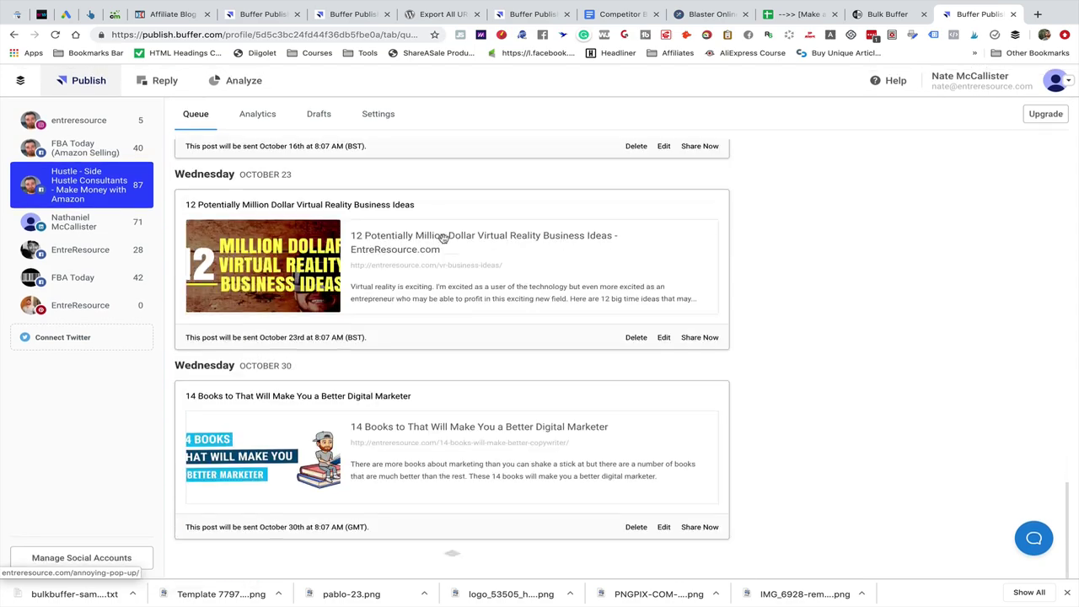
pyautogui.scroll(-10, 444, 242)
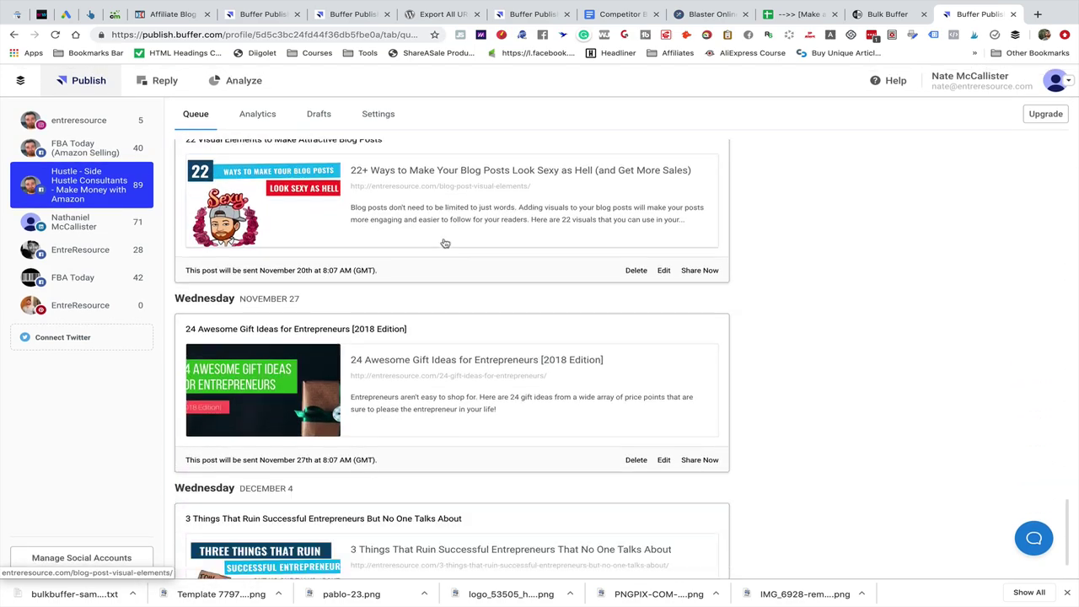
pyautogui.scroll(-5, 444, 241)
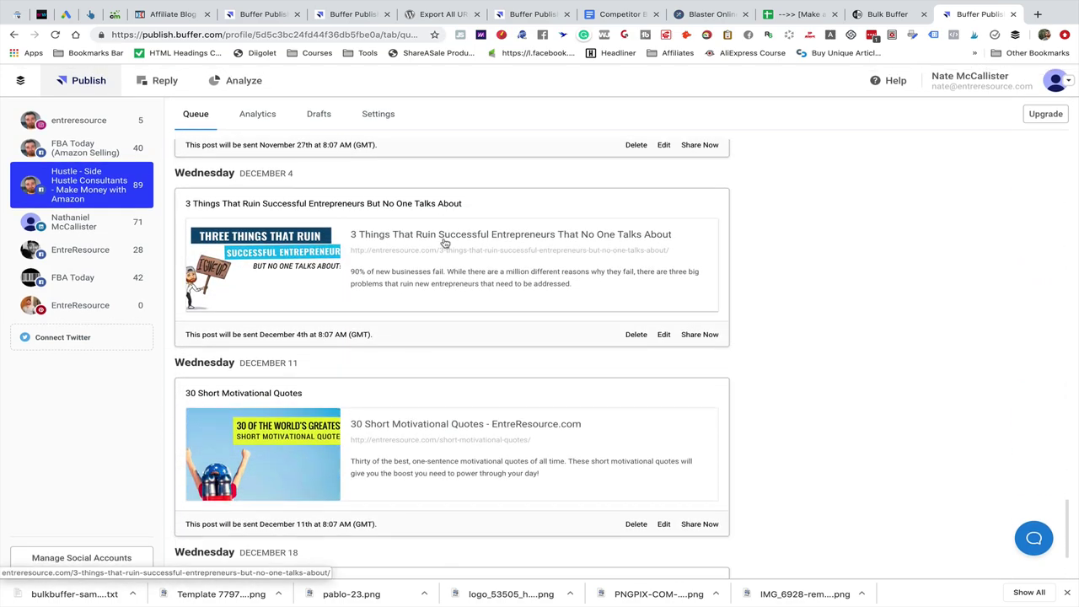
pyautogui.scroll(20, 444, 243)
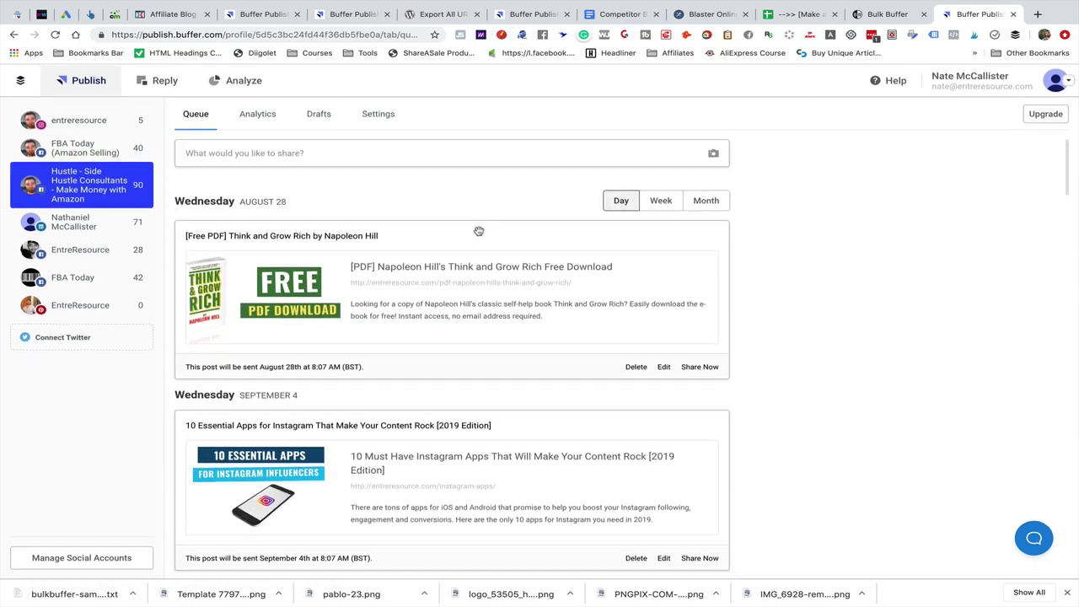
# Check Hustle's Wednesday 08:07 AM posting slot in settings, then go back to its queue
pyautogui.click(384, 115)
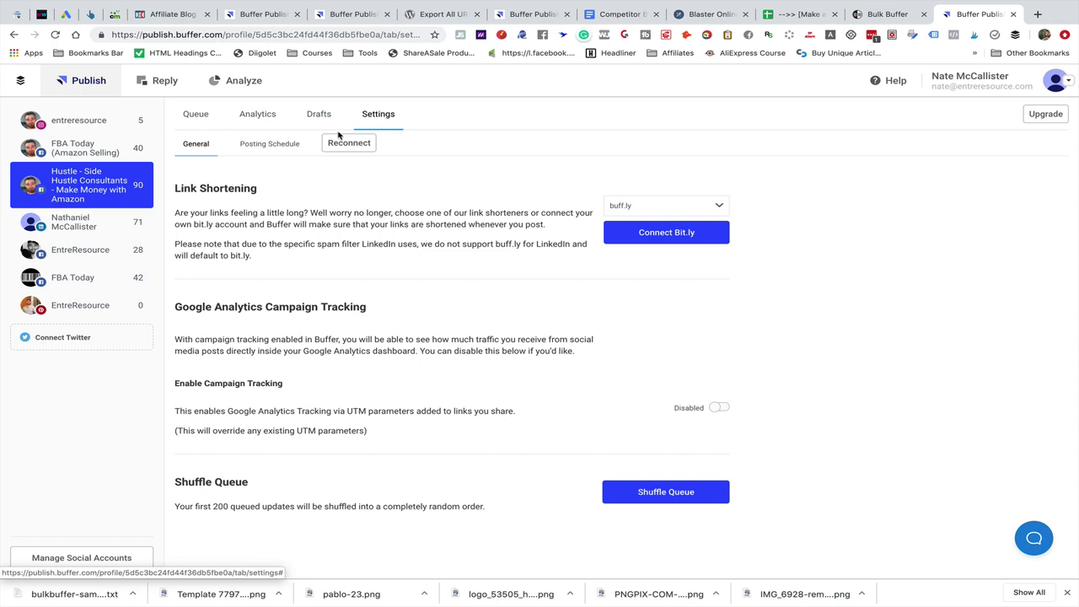
pyautogui.click(282, 150)
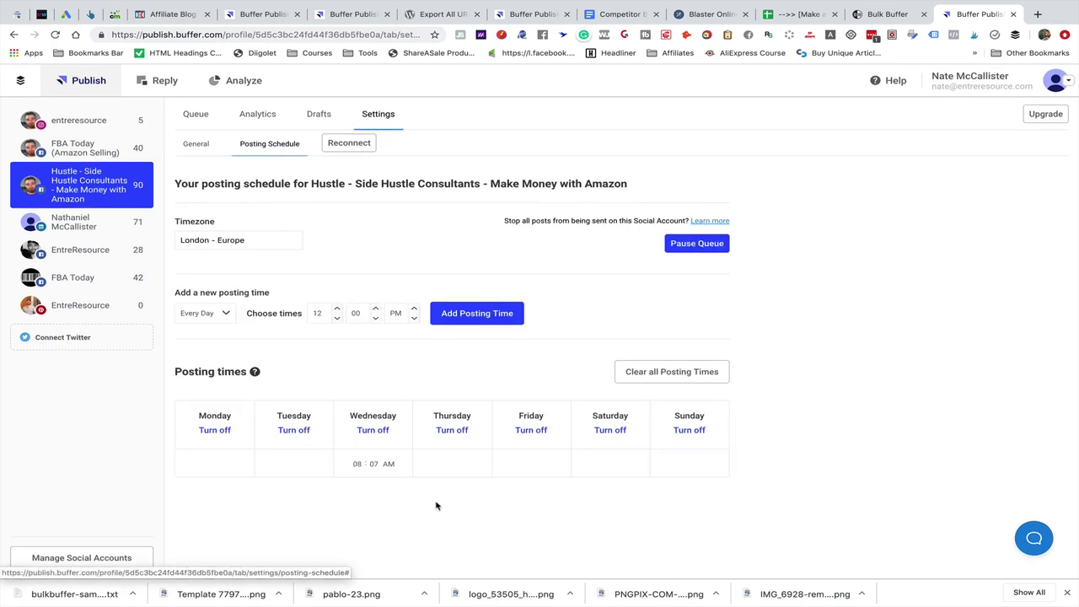
pyautogui.moveTo(396, 477)
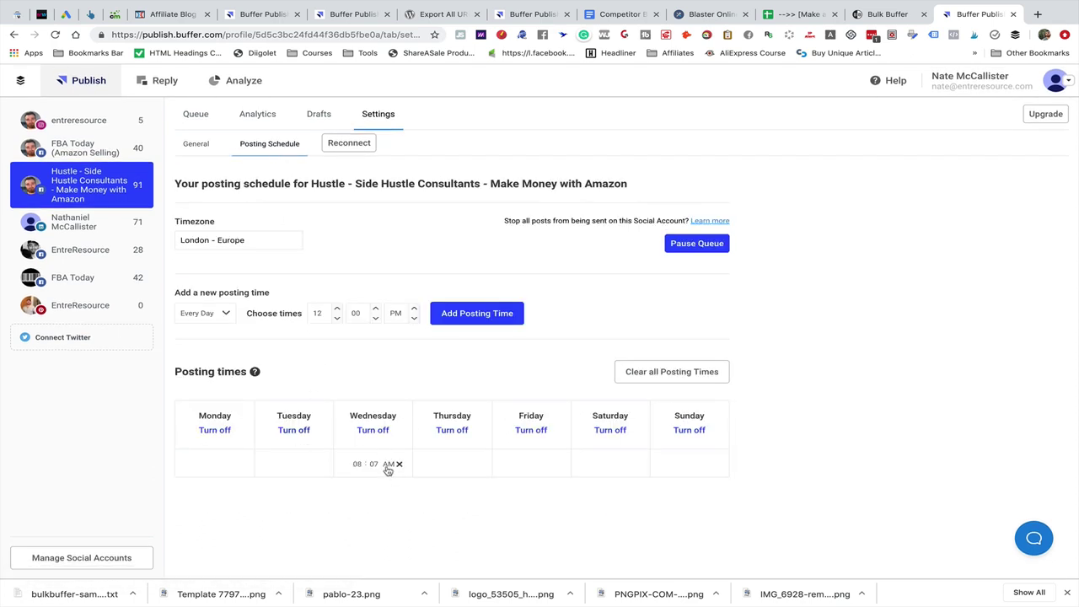
pyautogui.click(197, 145)
pyautogui.click(199, 118)
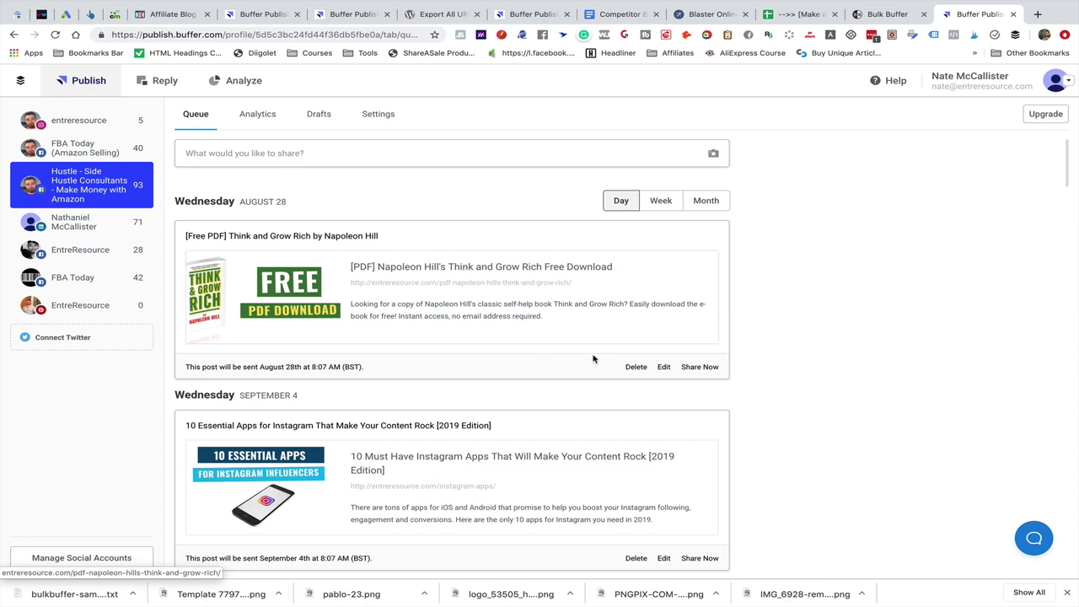
# Delete the August 28 'Think and Grow Rich' post from the Hustle queue
pyautogui.click(635, 368)
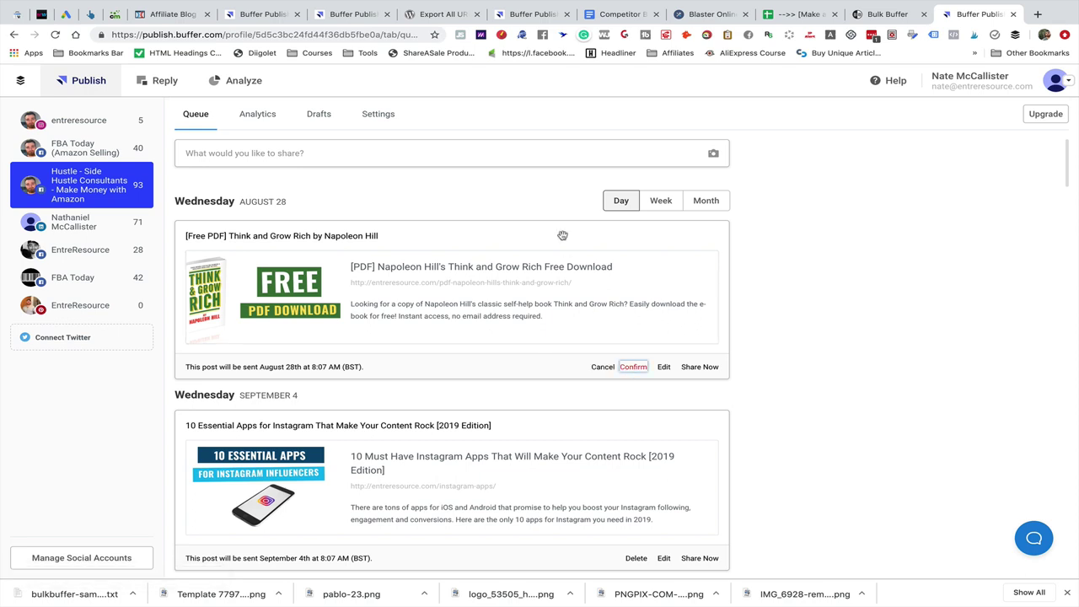
pyautogui.click(601, 369)
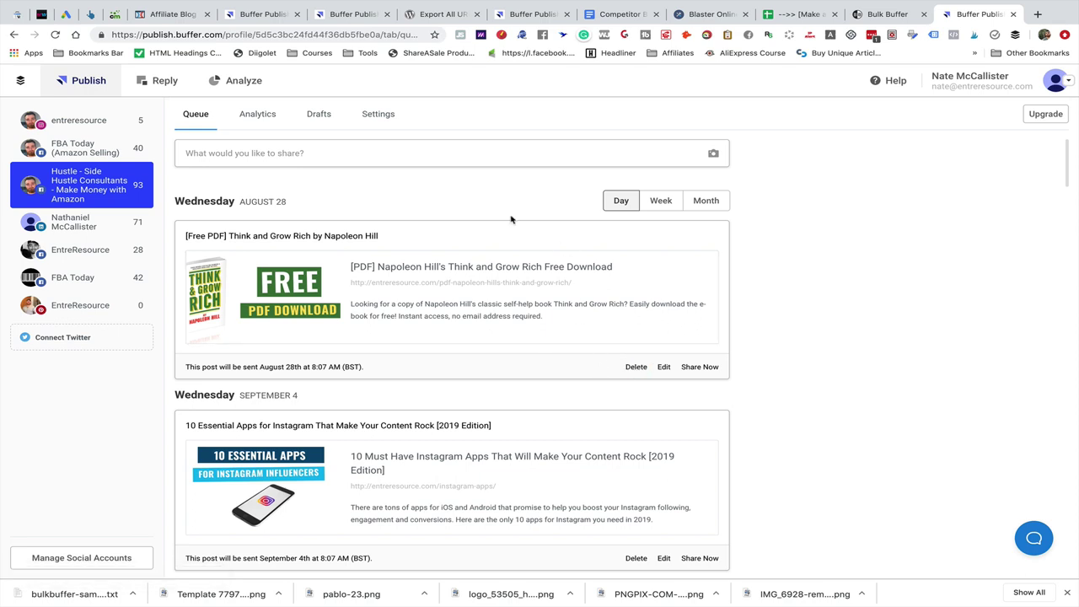
pyautogui.click(636, 369)
pyautogui.click(635, 369)
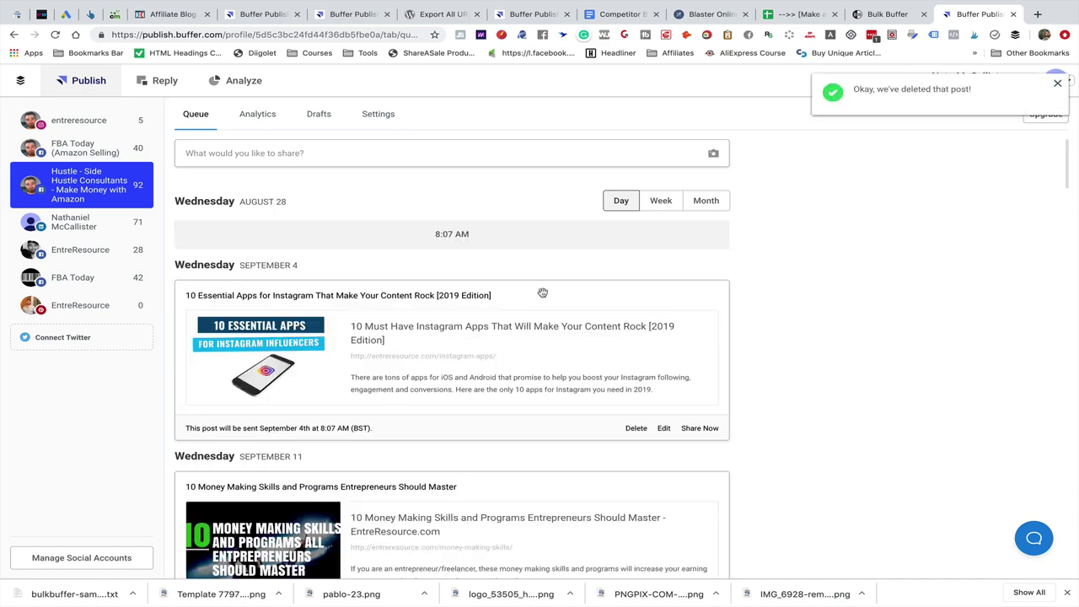
# Delete the September 11 '10 Reasons Entrepreneurs Need to Be Attending More Conferences' post
pyautogui.scroll(-5, 527, 345)
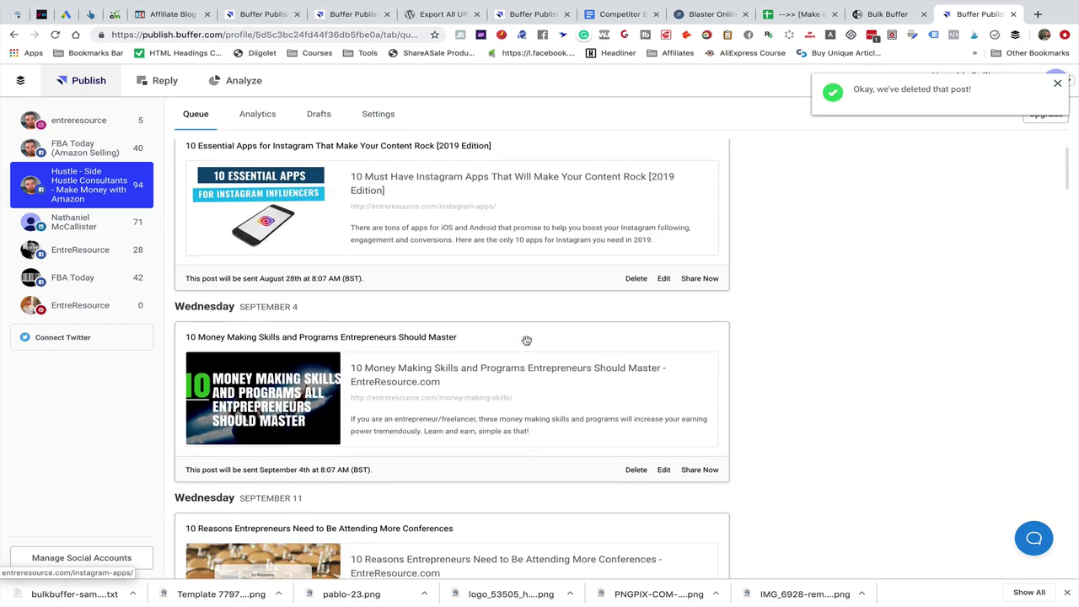
pyautogui.scroll(-3, 527, 343)
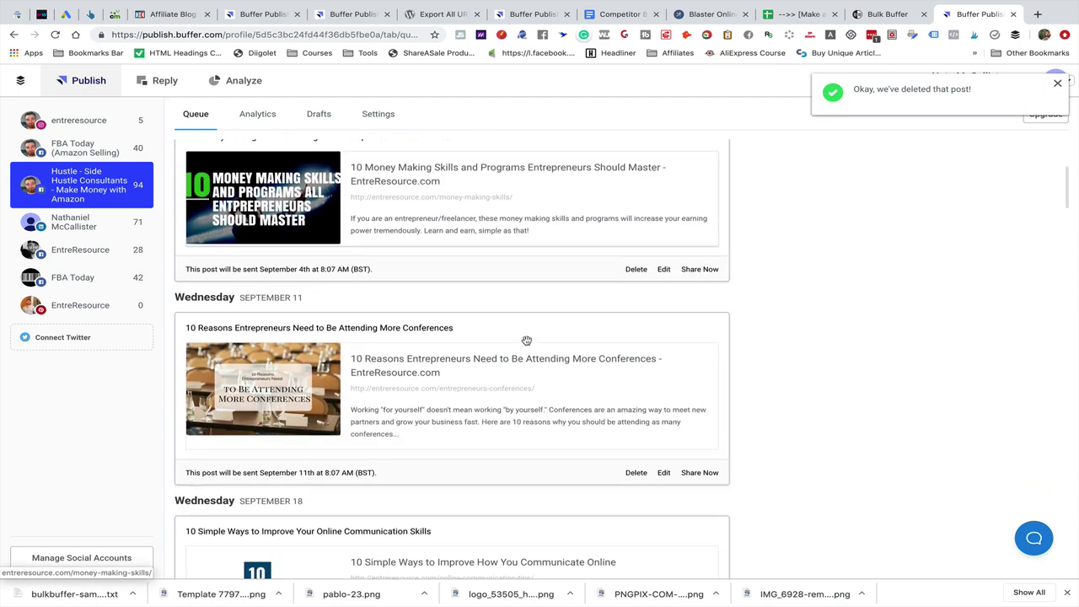
pyautogui.click(637, 473)
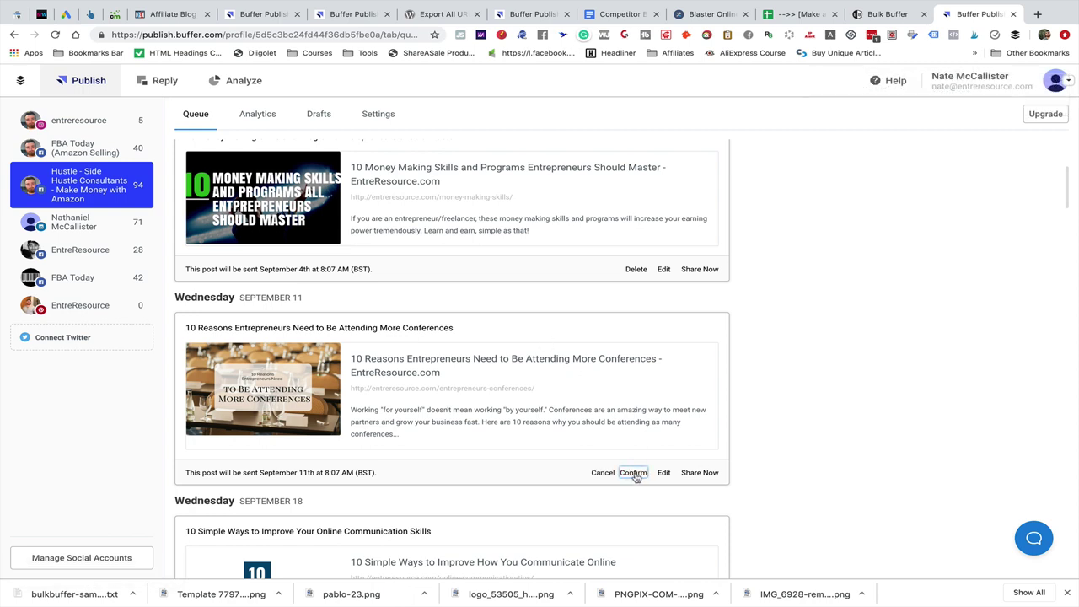
pyautogui.click(635, 473)
pyautogui.scroll(-1, 569, 327)
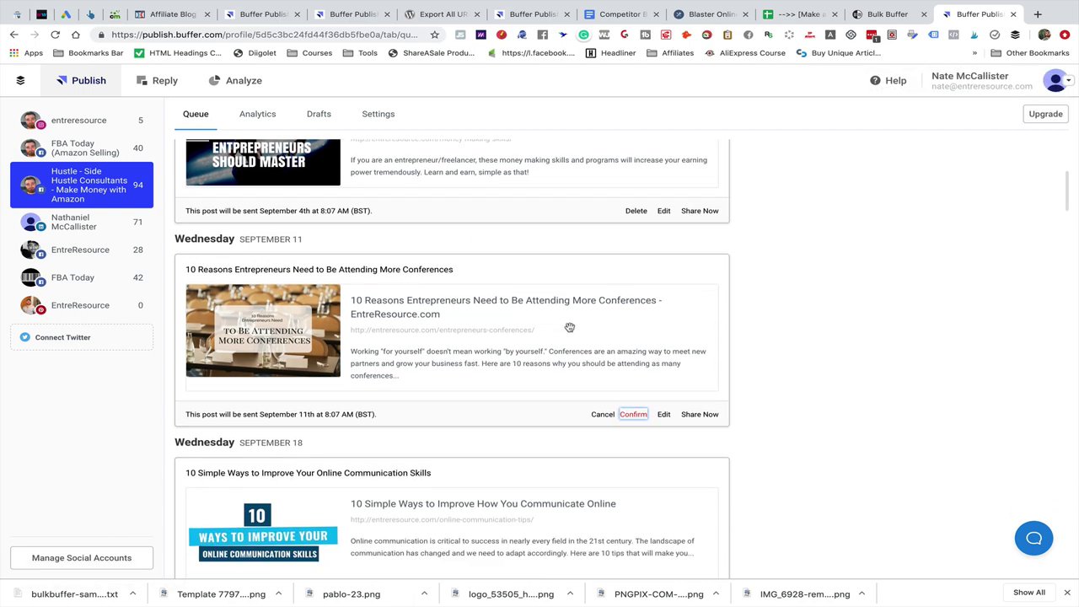
pyautogui.click(633, 414)
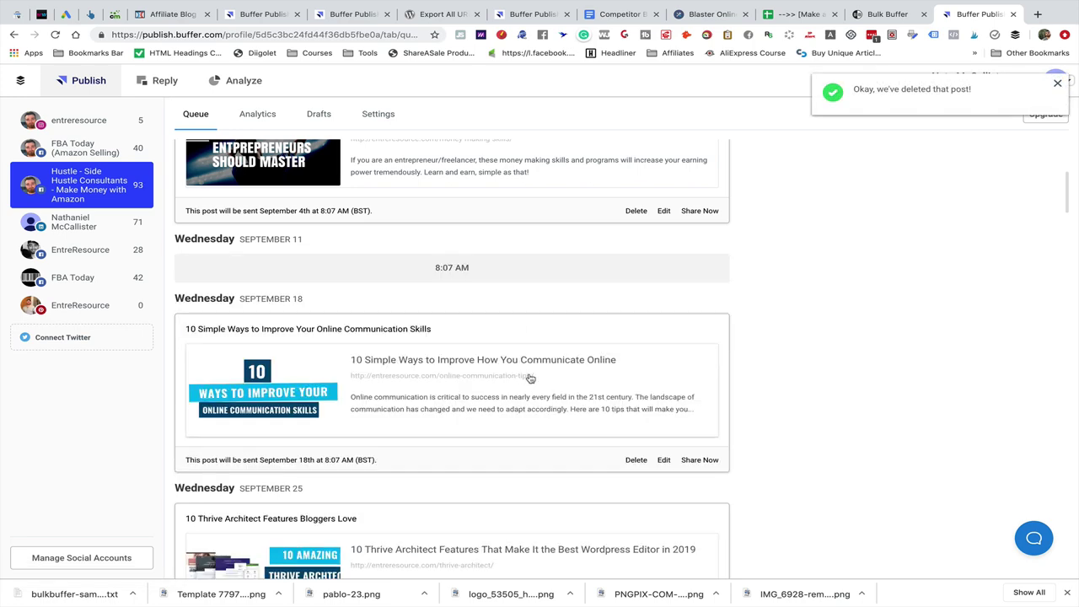
# Scroll through the updated 97-post queue and return to the top
pyautogui.scroll(5, 529, 374)
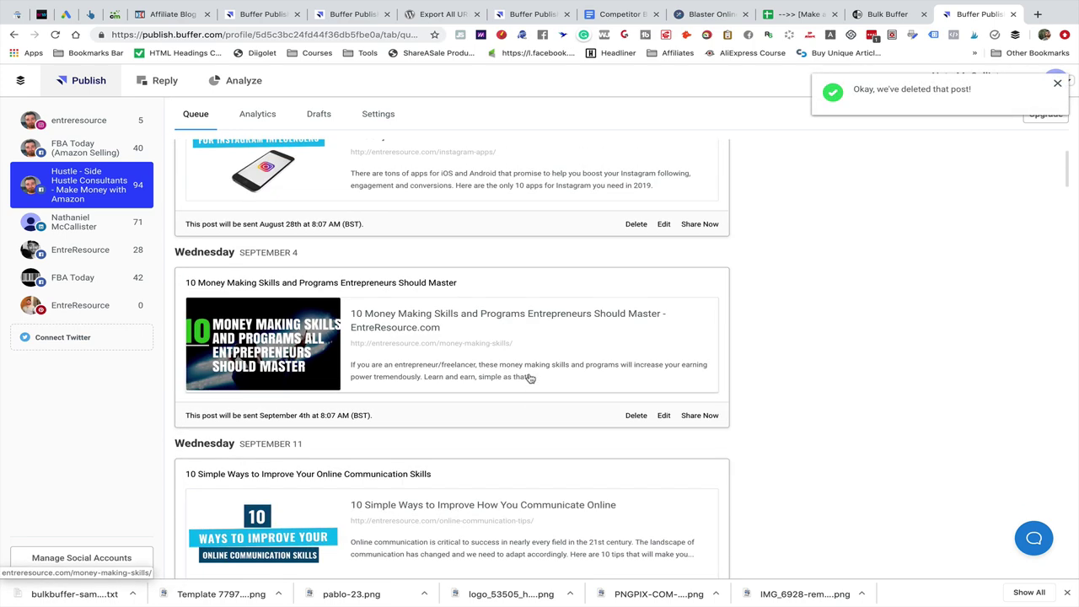
pyautogui.scroll(-5, 445, 369)
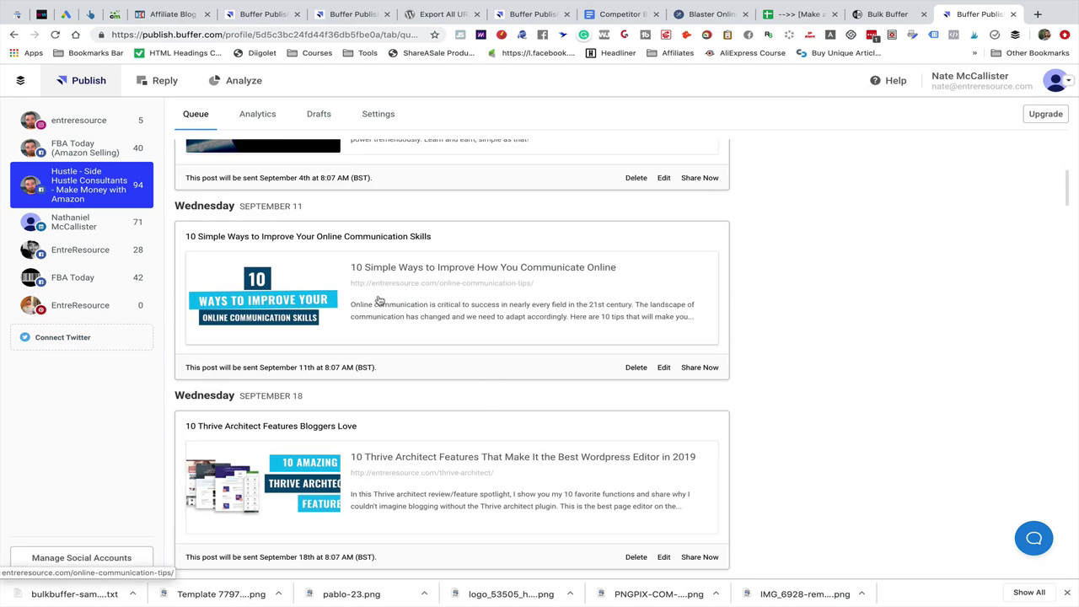
pyautogui.scroll(-2, 470, 487)
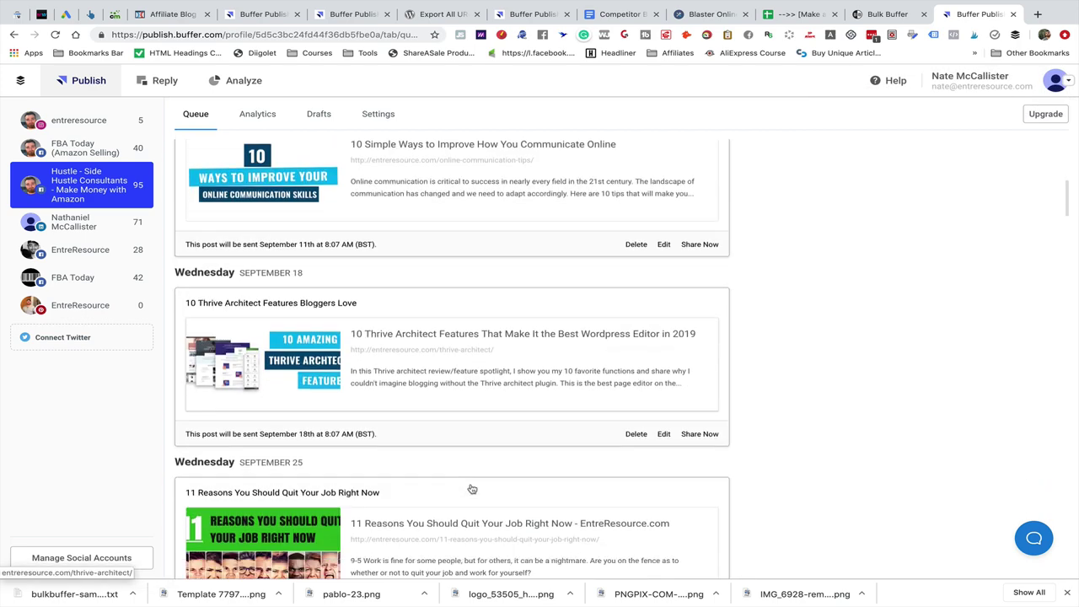
pyautogui.scroll(-15, 471, 485)
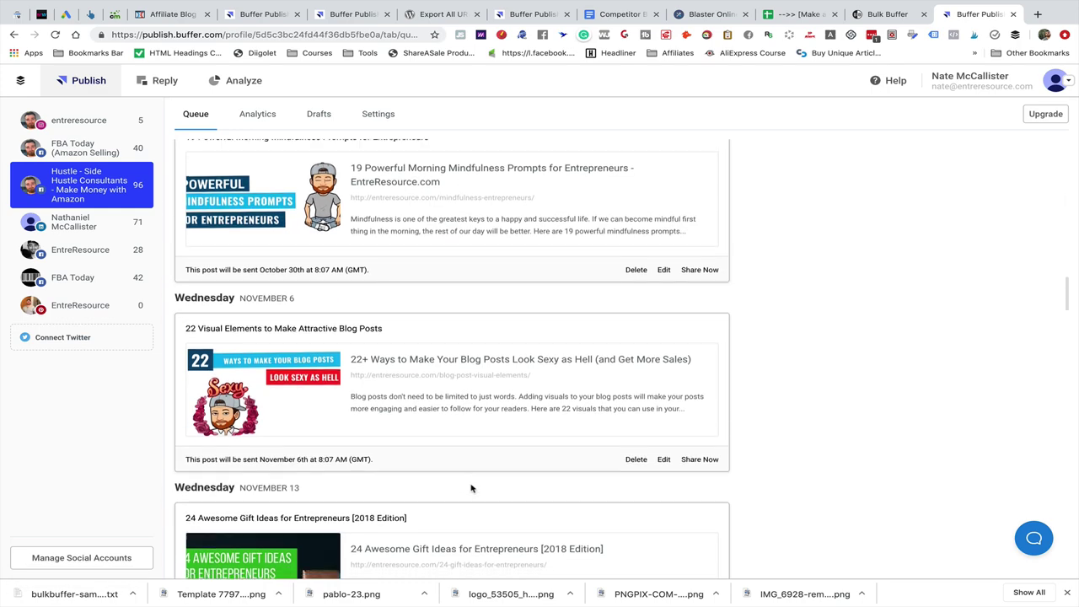
pyautogui.scroll(-5, 471, 488)
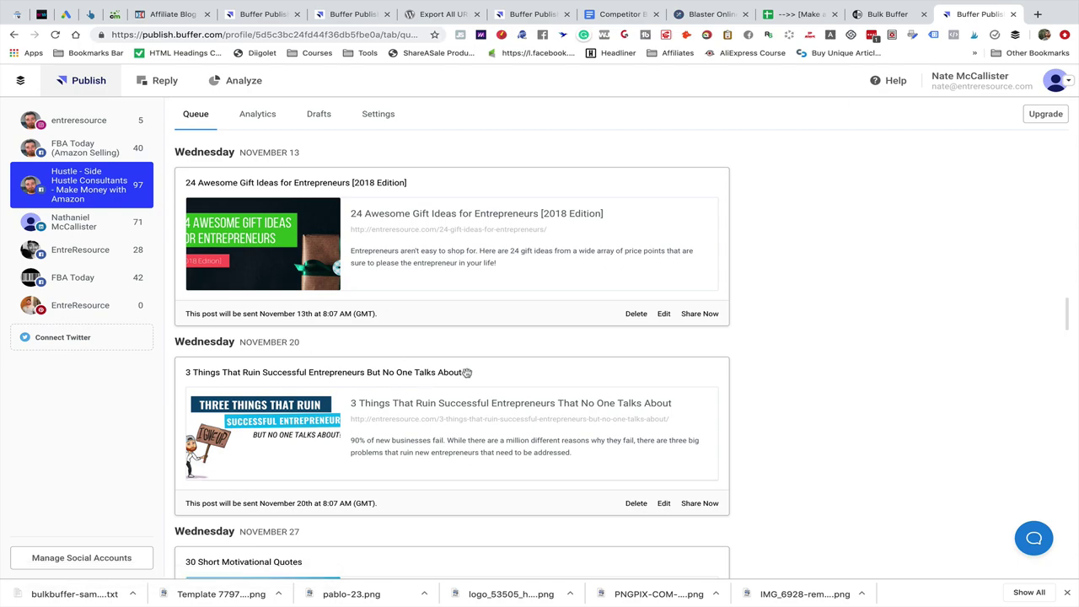
pyautogui.scroll(12, 455, 372)
pyautogui.scroll(15, 466, 372)
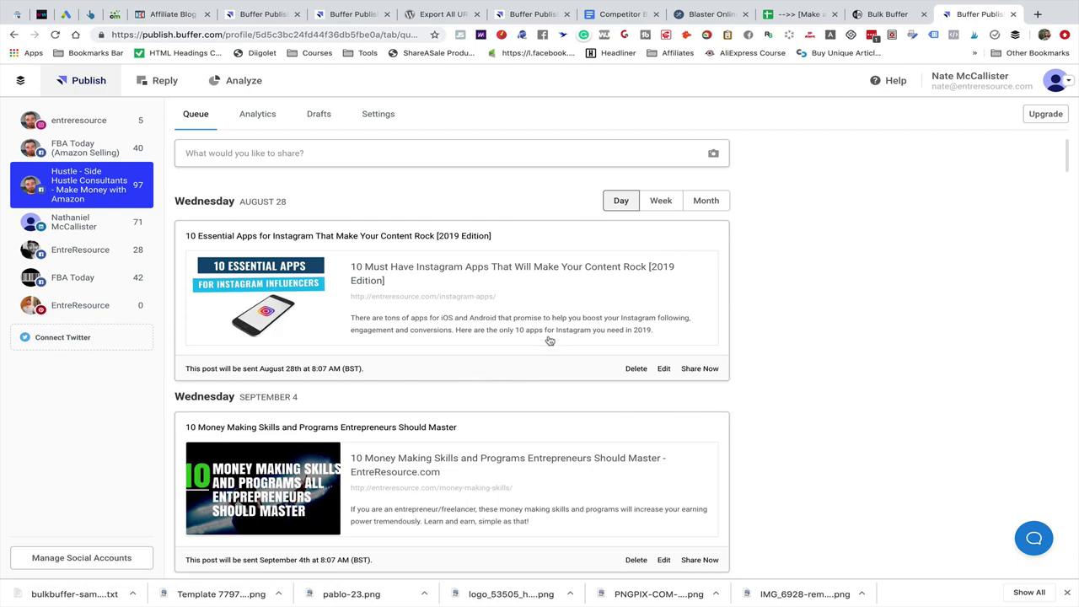